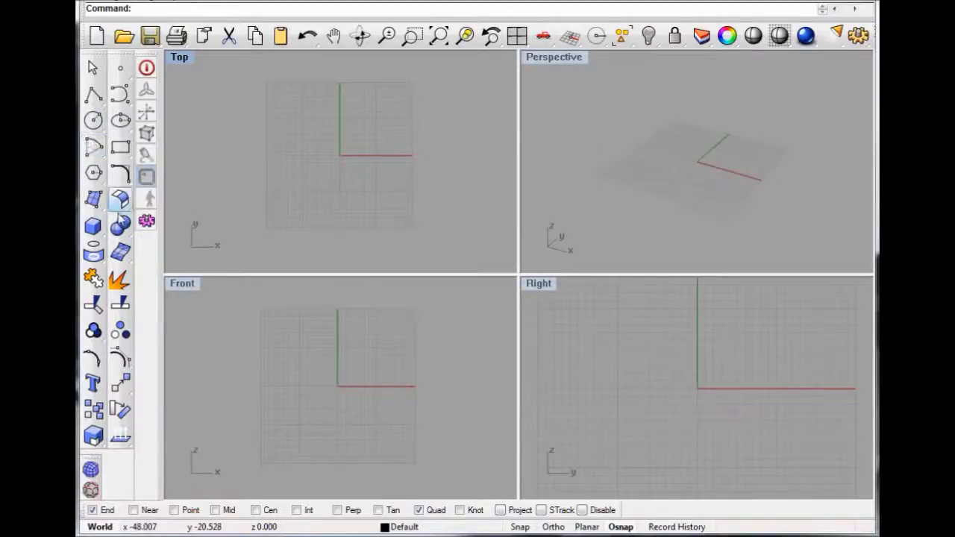
- Create a solid sphere centred on the origin, about 54 units in diameter
{"action": "left_click", "coordinate": [97, 232]}
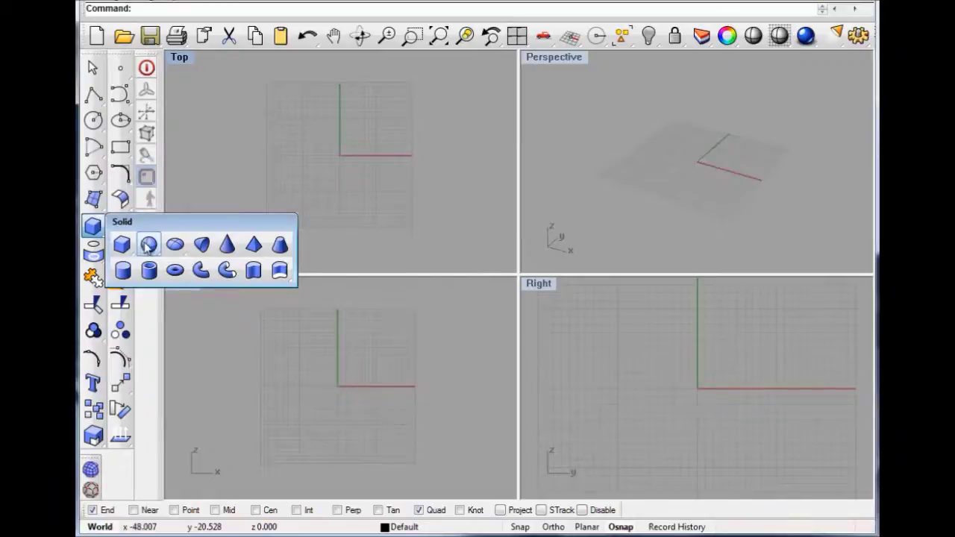
{"action": "left_click", "coordinate": [149, 246]}
{"action": "left_click", "coordinate": [176, 263]}
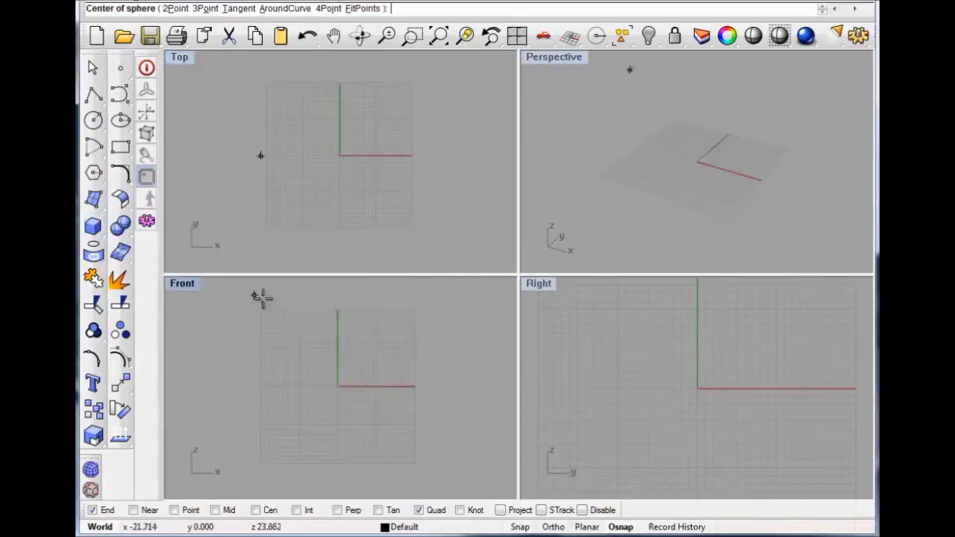
{"action": "type", "text": "0"}
{"action": "key", "text": "Return"}
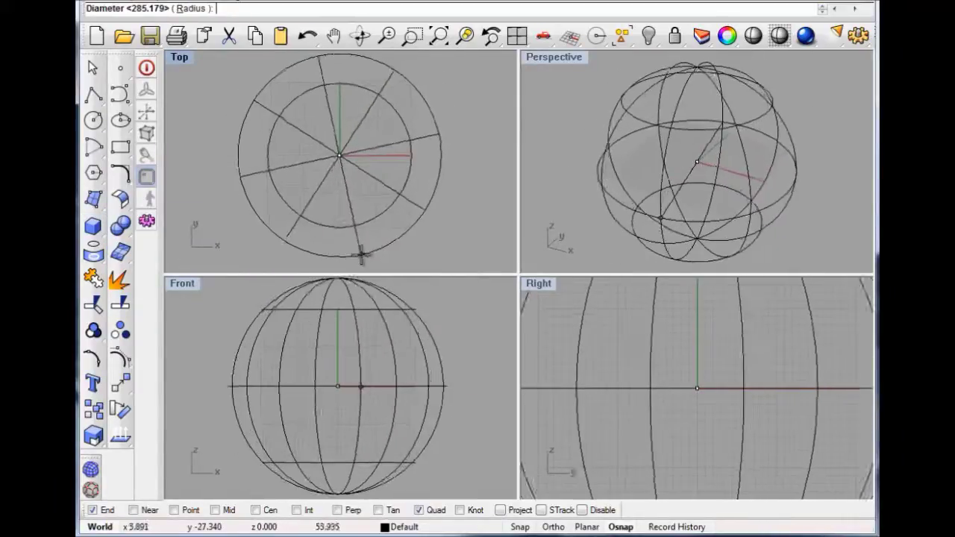
{"action": "left_click", "coordinate": [355, 254]}
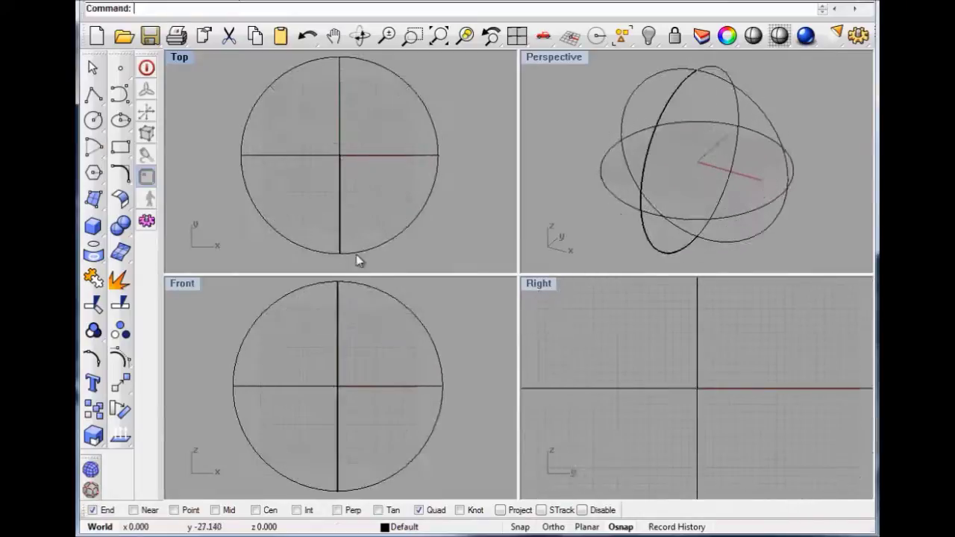
- Set the Perspective viewport to shaded display and orbit to view the sphere from its side
{"action": "left_click", "coordinate": [564, 60]}
{"action": "left_click", "coordinate": [547, 111]}
{"action": "mouse_move", "coordinate": [559, 145]}
{"action": "right_mouse_down"}
{"action": "mouse_move", "coordinate": [618, 196]}
{"action": "mouse_move", "coordinate": [819, 57]}
{"action": "mouse_move", "coordinate": [564, 89]}
{"action": "mouse_move", "coordinate": [756, 160]}
{"action": "mouse_move", "coordinate": [581, 158]}
{"action": "right_mouse_up"}
{"action": "mouse_move", "coordinate": [477, 143]}
{"action": "right_mouse_down"}
{"action": "mouse_move", "coordinate": [469, 153]}
{"action": "mouse_move", "coordinate": [472, 144]}
{"action": "right_mouse_up"}
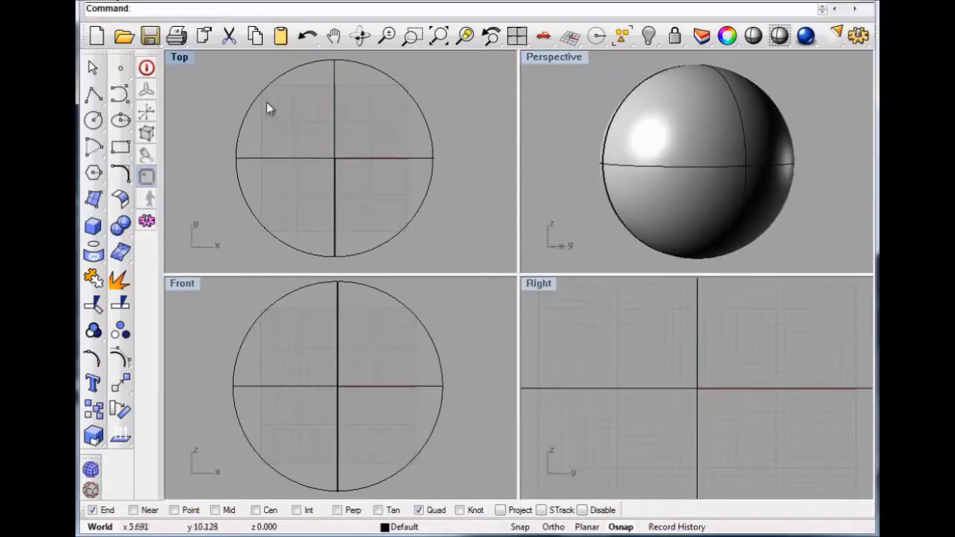
- Extract a U-direction isocurve from the sphere as a horizontal circle at a height of about 12.5
{"action": "double_click", "coordinate": [187, 59]}
{"action": "right_click_drag", "start_coordinate": [360, 201], "coordinate": [336, 191]}
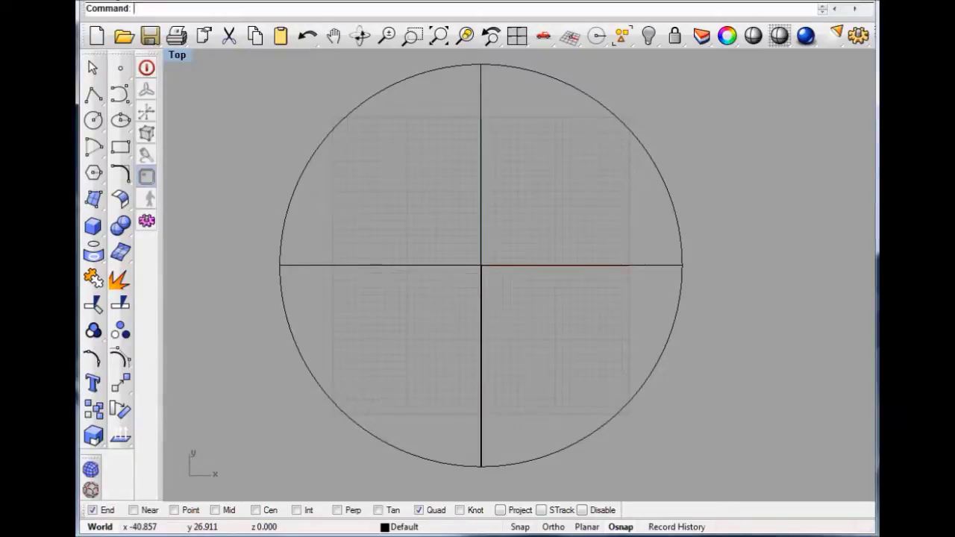
{"action": "left_click", "coordinate": [170, 1]}
{"action": "mouse_move", "coordinate": [236, 451]}
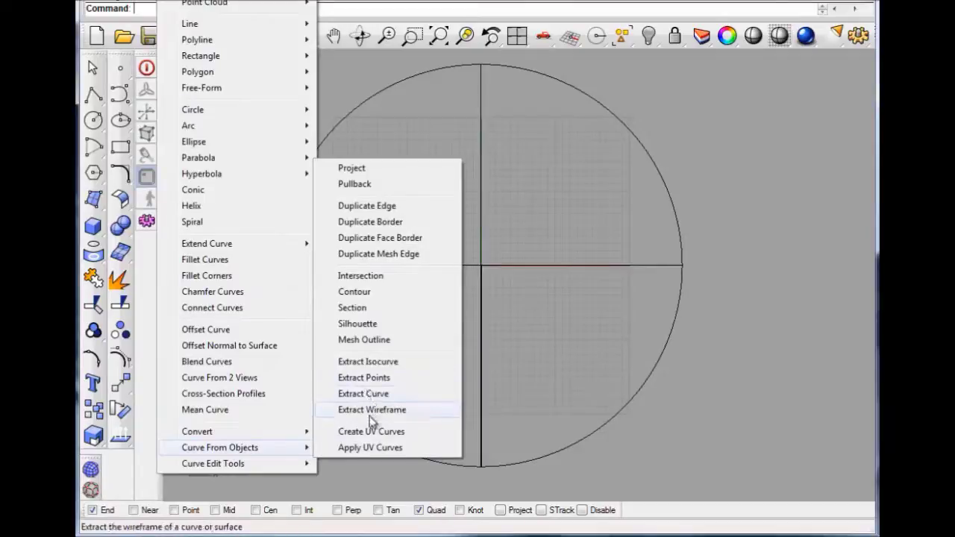
{"action": "left_click", "coordinate": [389, 362]}
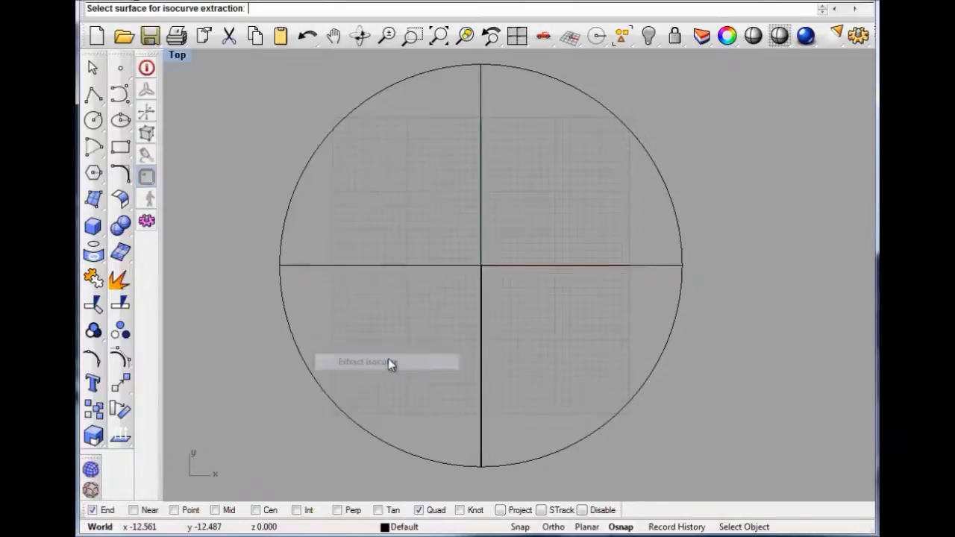
{"action": "left_click", "coordinate": [366, 104]}
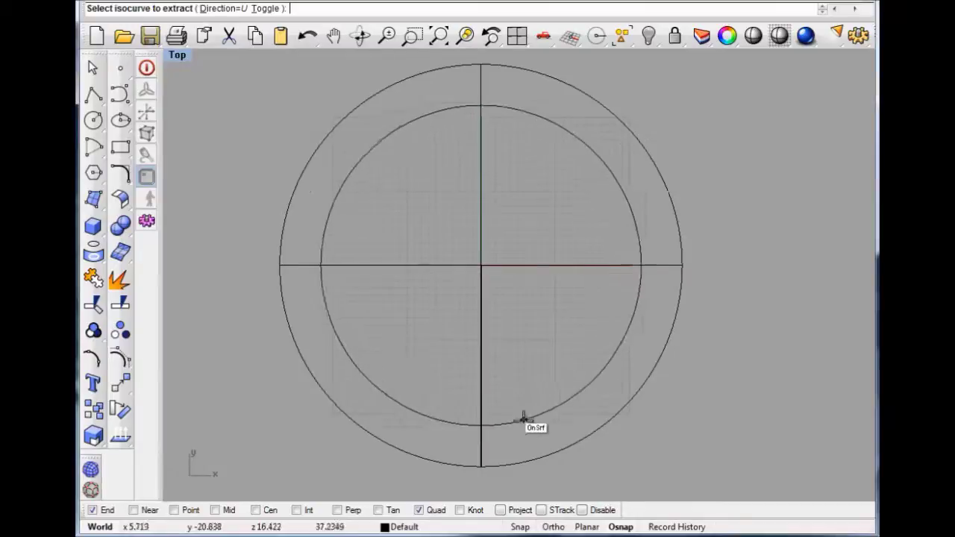
{"action": "double_click", "coordinate": [177, 56]}
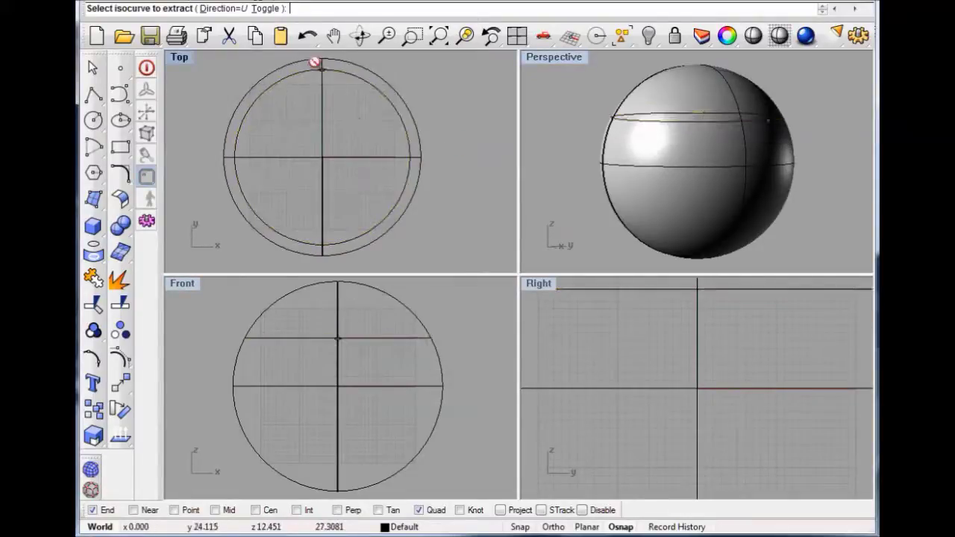
- Switch the isocurve direction to V and extract a pole-to-pole curve on the sphere's front half, on the positive X side
{"action": "left_click", "coordinate": [224, 8]}
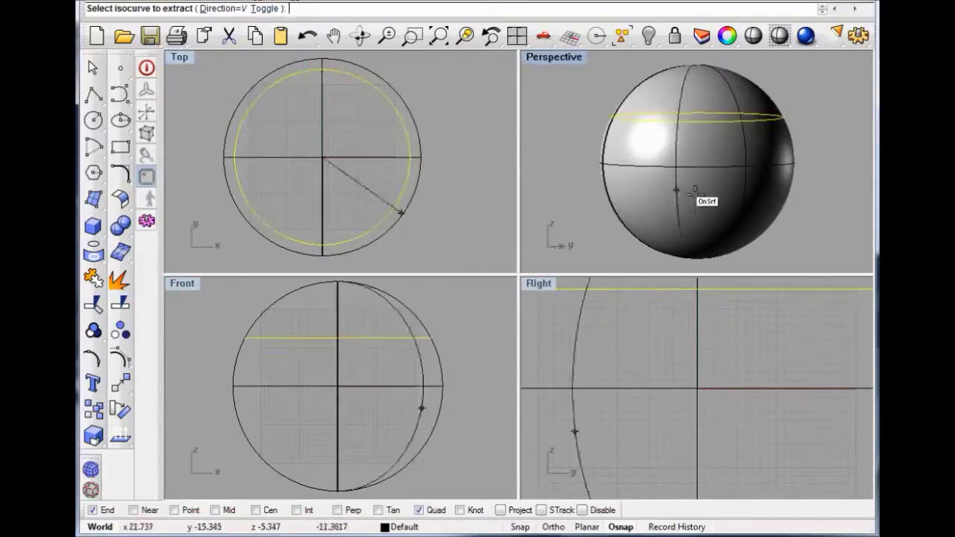
{"action": "right_click", "coordinate": [616, 229]}
{"action": "right_click_drag", "start_coordinate": [460, 217], "coordinate": [435, 220]}
{"action": "left_click", "coordinate": [407, 194]}
- Move the two extracted isocurves, the horizontal circle and the pole-to-pole curve, to Layer 02
{"action": "left_click", "coordinate": [387, 354]}
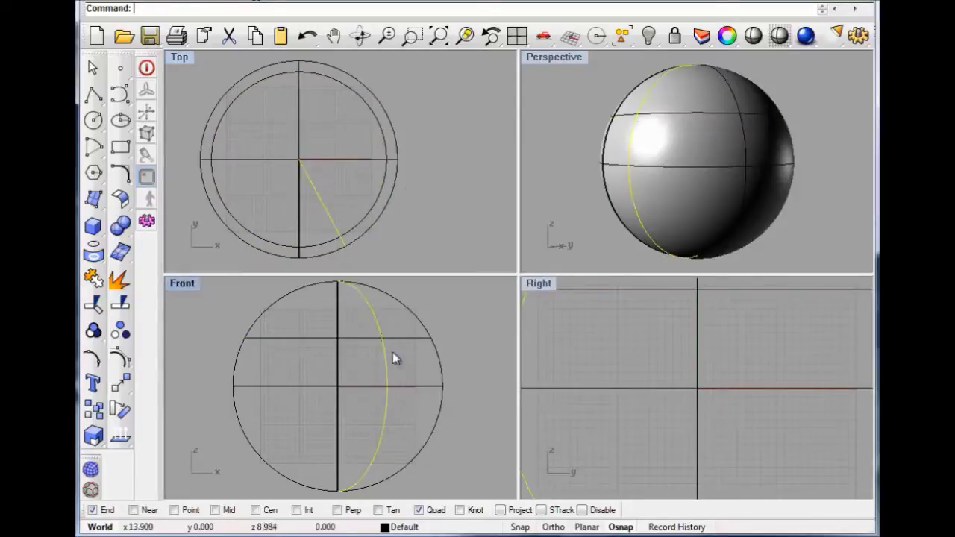
{"action": "left_click", "coordinate": [412, 338], "text": "shift"}
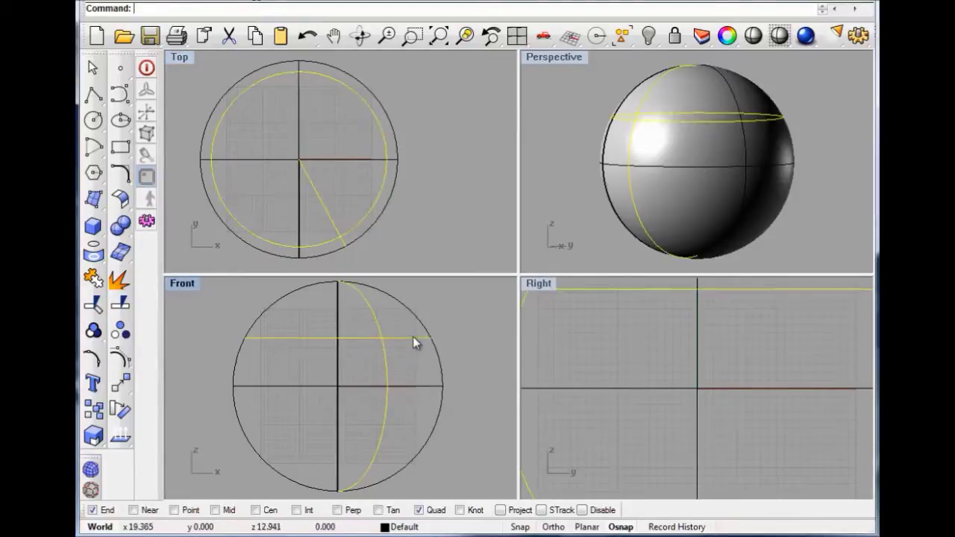
{"action": "left_click", "coordinate": [402, 527]}
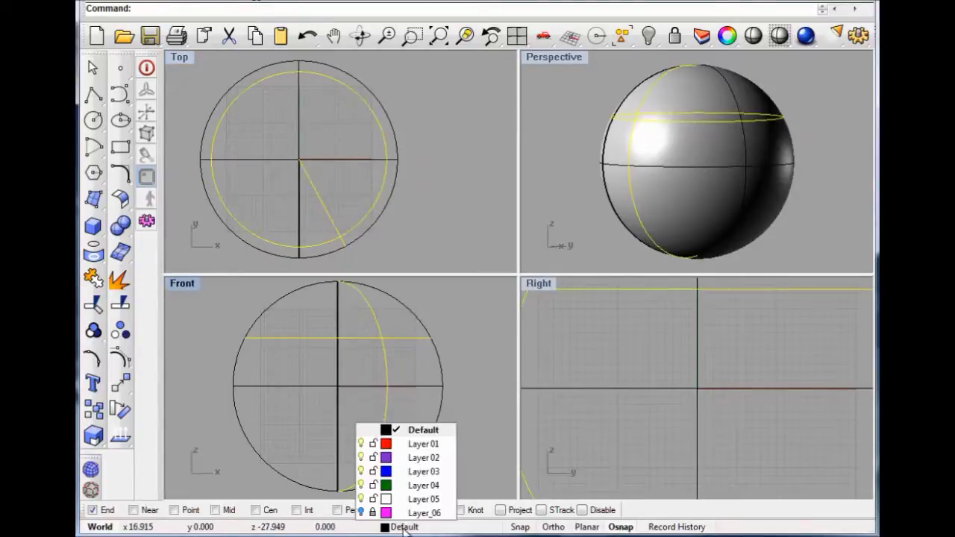
{"action": "right_click", "coordinate": [411, 457]}
{"action": "left_click", "coordinate": [445, 484]}
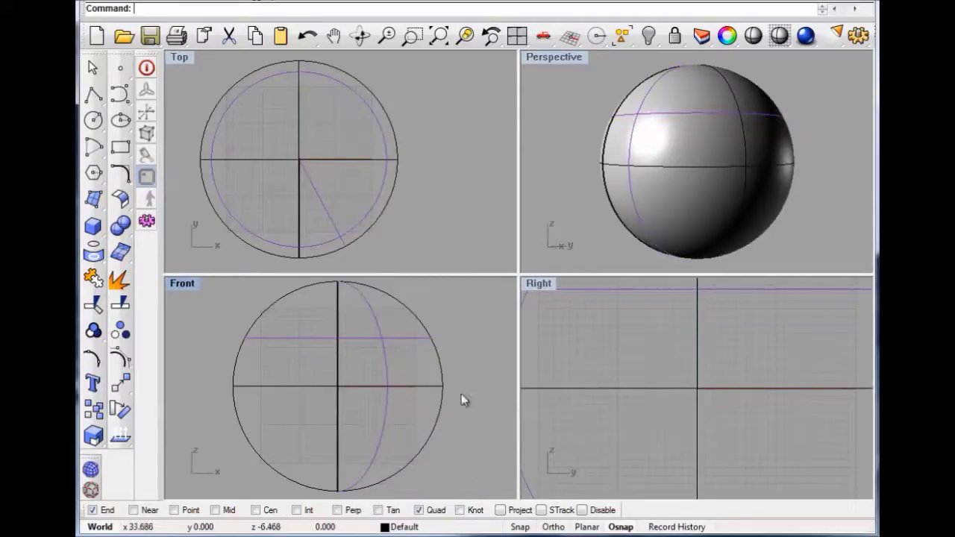
- Rotate a copy of both purple isocurves by about 180 degrees around the origin in the Front view
{"action": "left_click", "coordinate": [384, 353]}
{"action": "left_click", "coordinate": [409, 338], "text": "shift"}
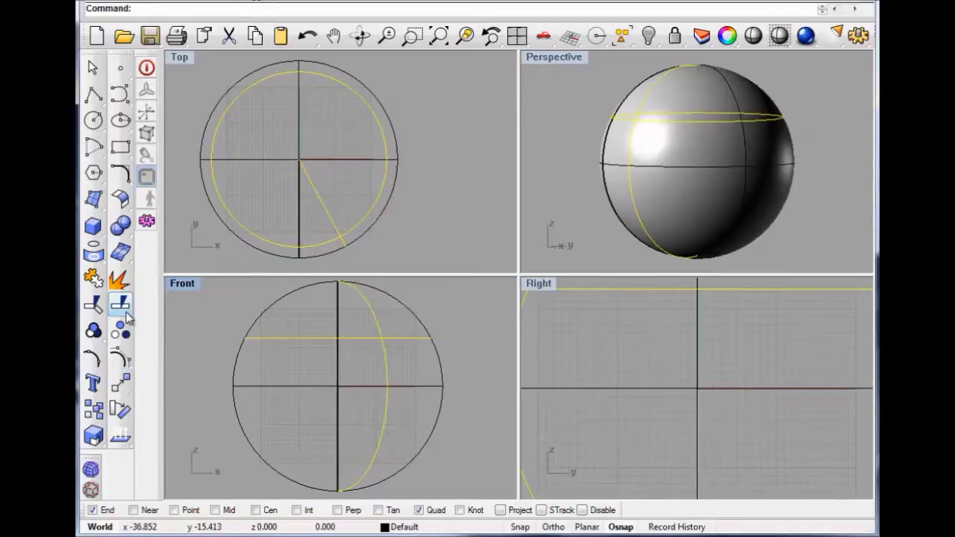
{"action": "left_click", "coordinate": [119, 410]}
{"action": "type", "text": "0"}
{"action": "key", "text": "Return"}
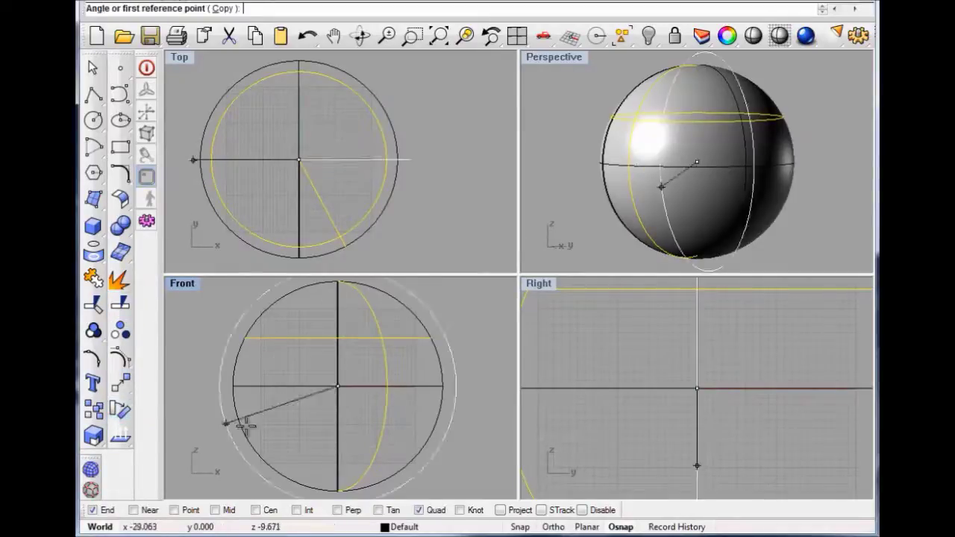
{"action": "left_click", "coordinate": [224, 9]}
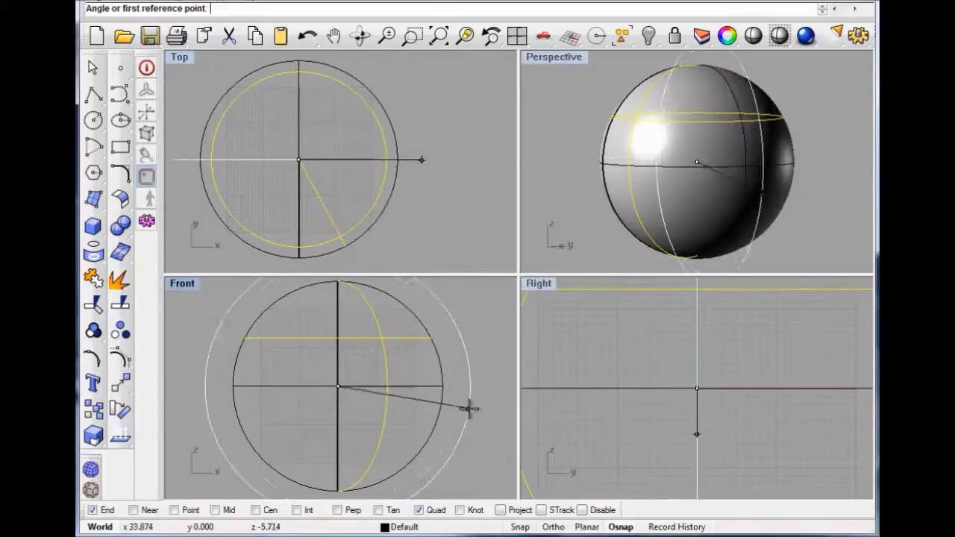
{"action": "left_click", "coordinate": [457, 387]}
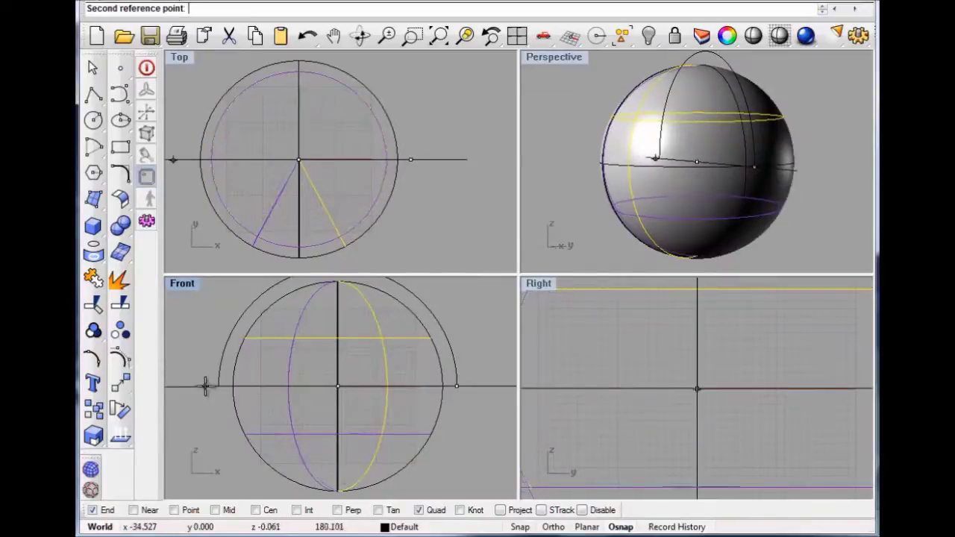
{"action": "left_click", "coordinate": [204, 386]}
{"action": "left_click", "coordinate": [469, 319]}
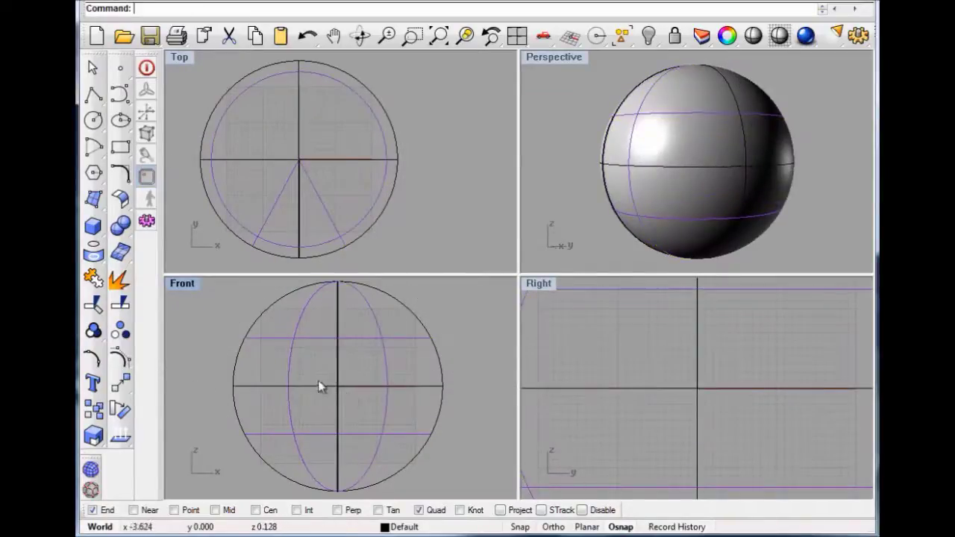
- Rotate the pole-to-pole curve on the positive X side around the sphere's centre in the Top view, away from the front seam
{"action": "left_click", "coordinate": [289, 364]}
{"action": "left_click", "coordinate": [489, 343]}
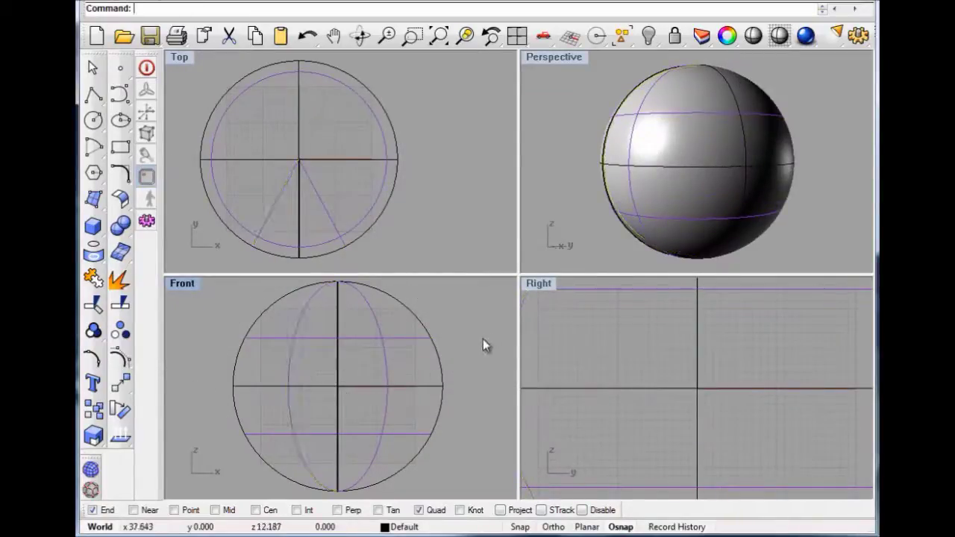
{"action": "right_click_drag", "start_coordinate": [672, 154], "coordinate": [731, 188]}
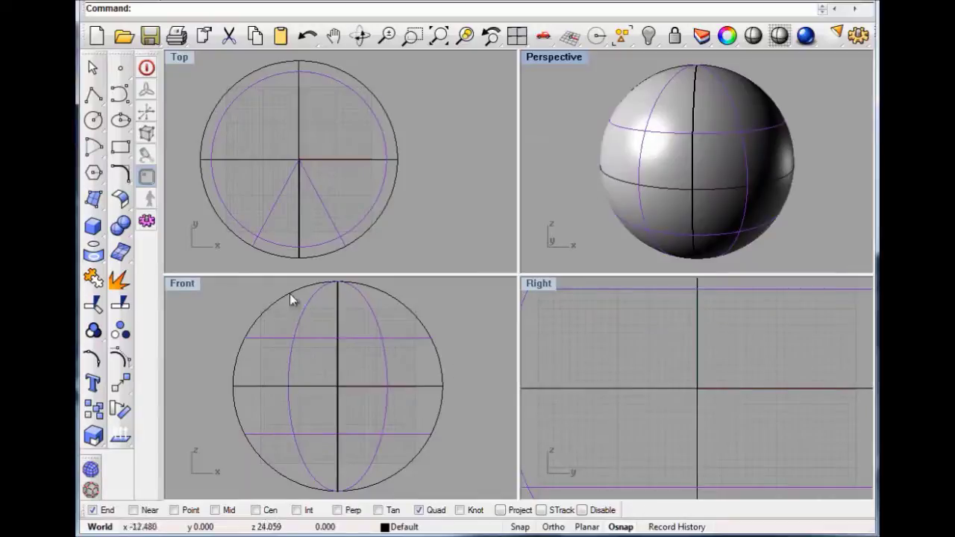
{"action": "left_click", "coordinate": [303, 317]}
{"action": "left_click", "coordinate": [376, 319]}
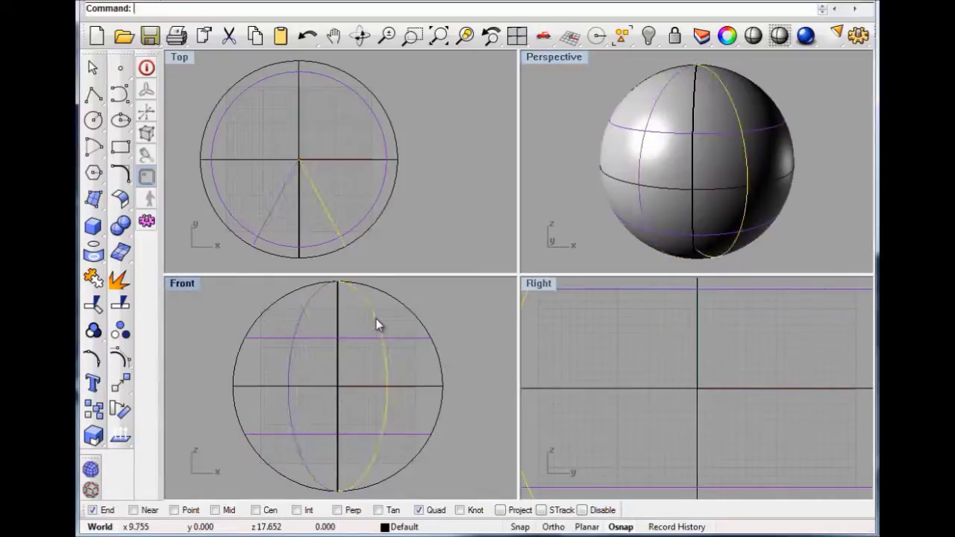
{"action": "left_click", "coordinate": [123, 411]}
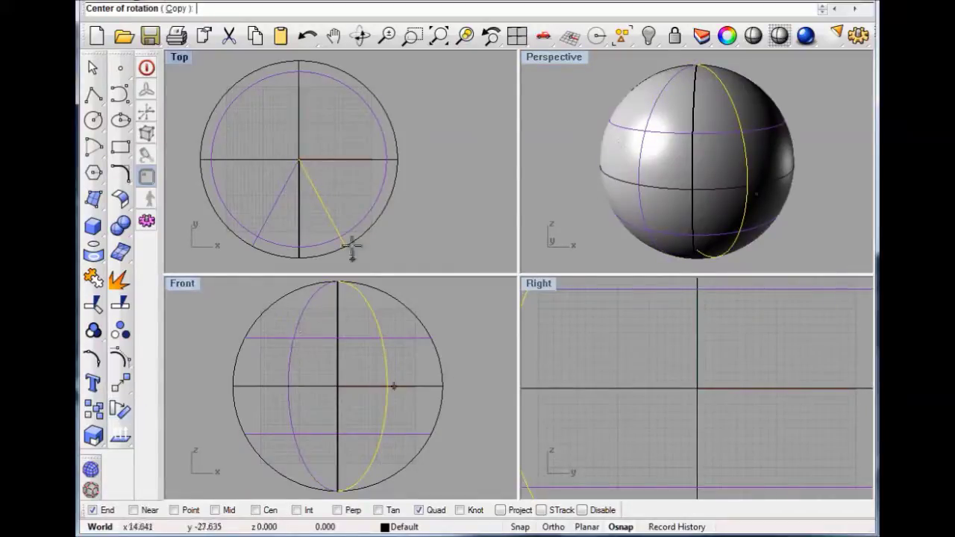
{"action": "left_click", "coordinate": [299, 160]}
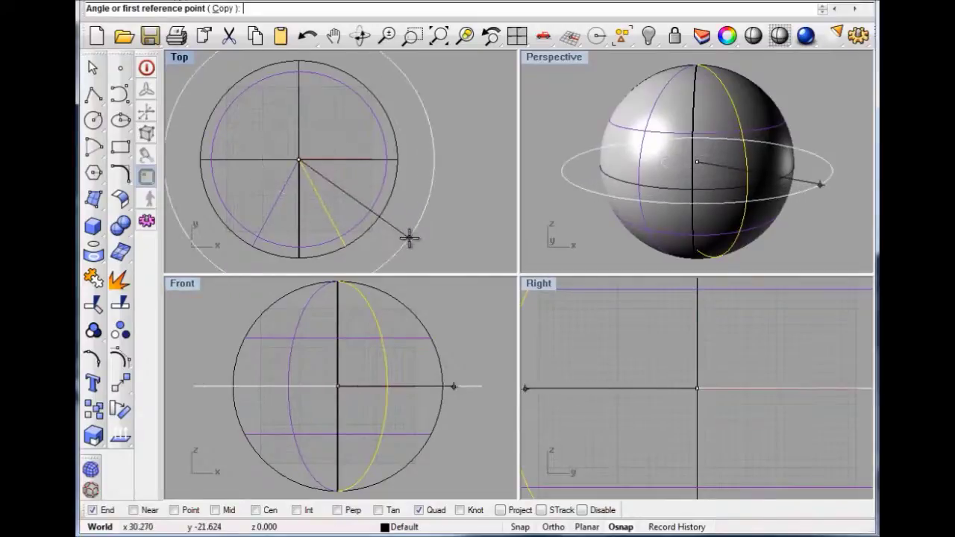
{"action": "left_click", "coordinate": [409, 252]}
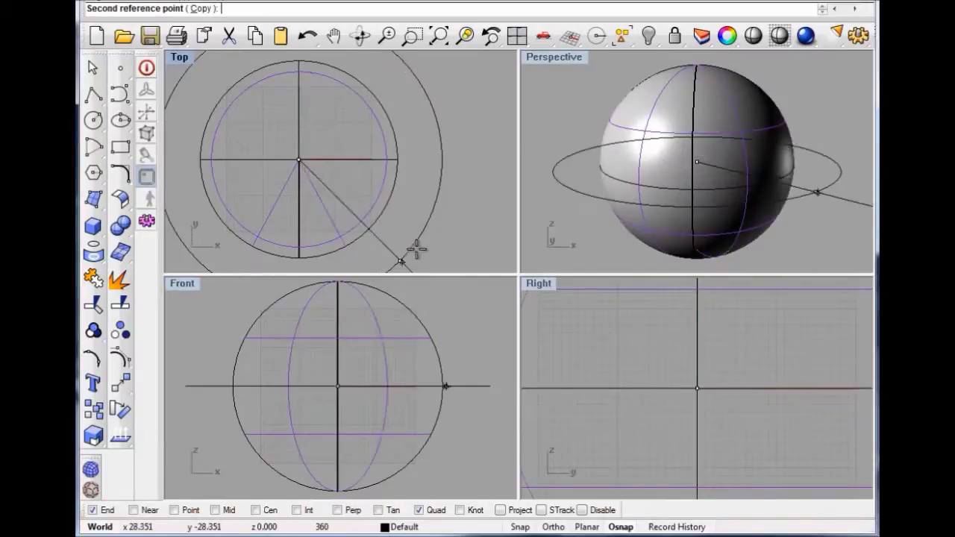
{"action": "left_click", "coordinate": [458, 205]}
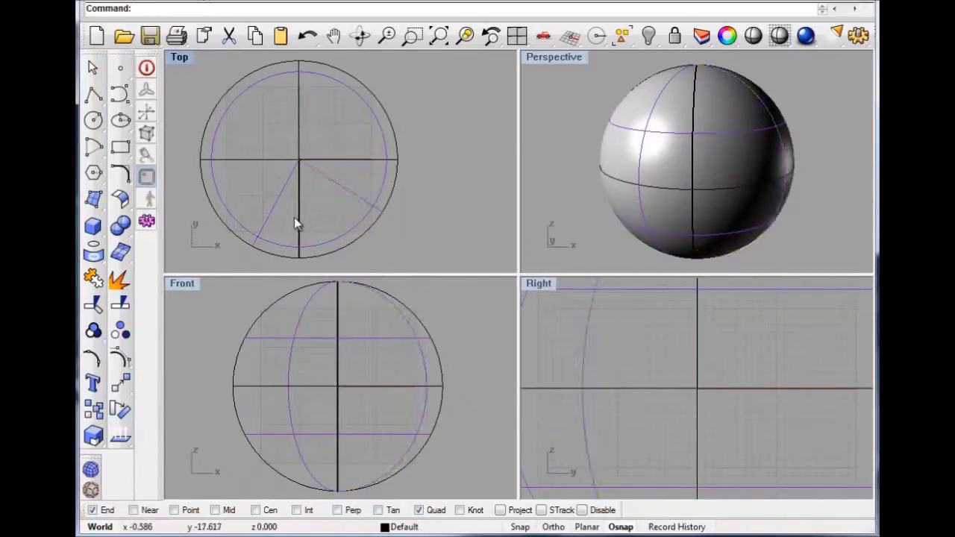
- Delete the pole-to-pole curve on the negative X side and mirror the rotated one across the Y axis through the origin
{"action": "left_click", "coordinate": [276, 208]}
{"action": "key", "text": "Delete"}
{"action": "type", "text": "Mirror"}
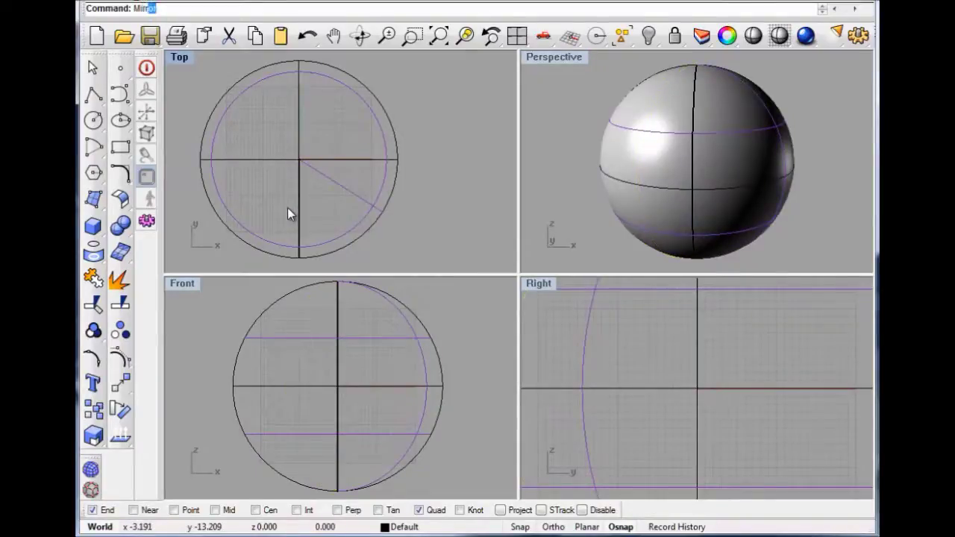
{"action": "key", "text": "Return"}
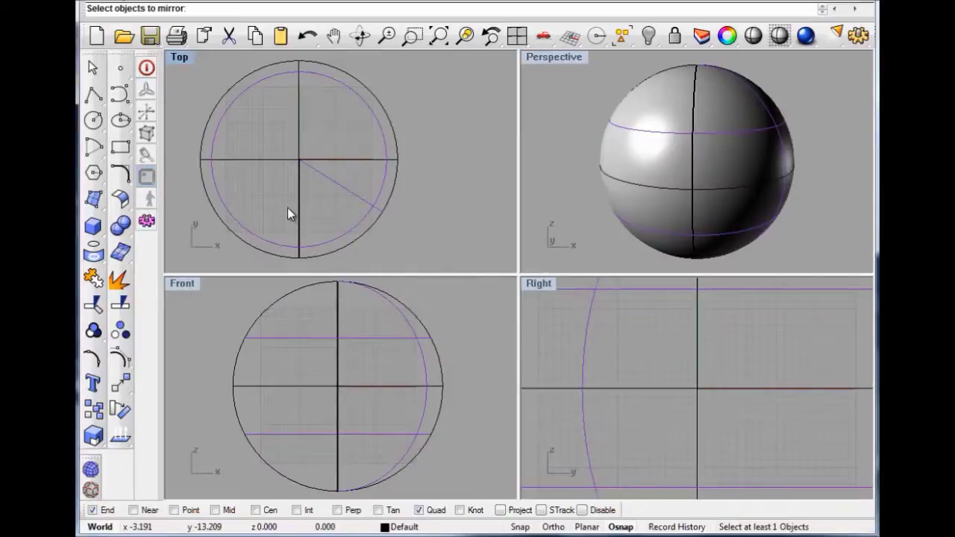
{"action": "left_click", "coordinate": [333, 182]}
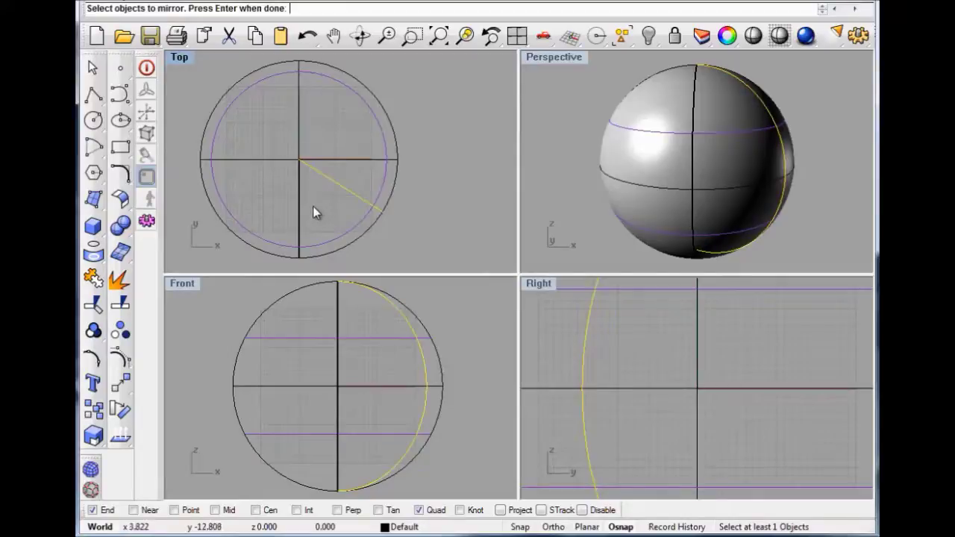
{"action": "key", "text": "Return"}
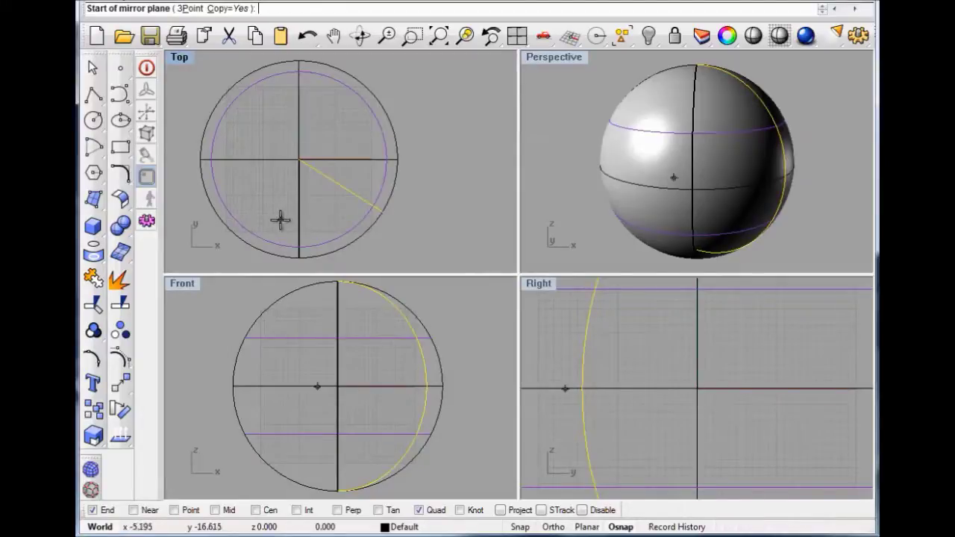
{"action": "type", "text": "0"}
{"action": "key", "text": "Return"}
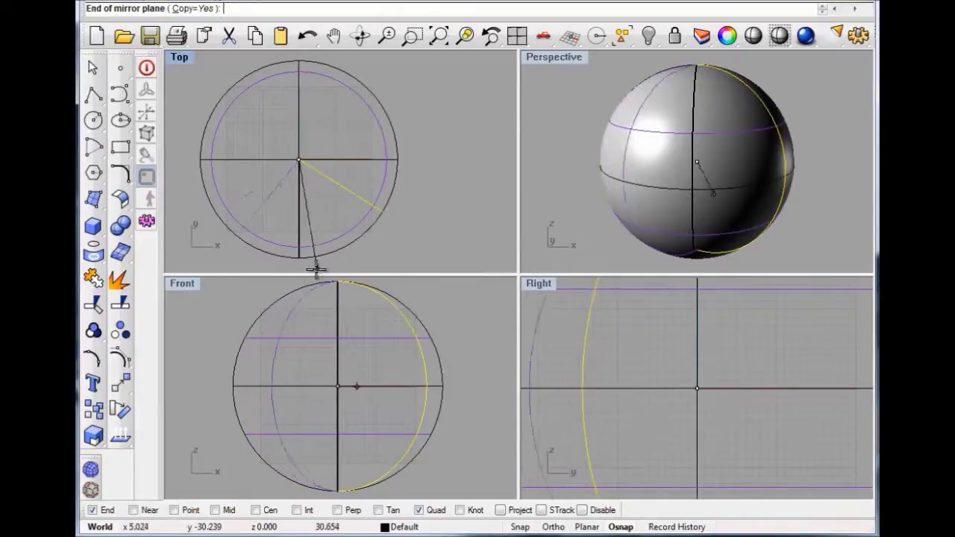
{"action": "scroll", "coordinate": [297, 236], "scroll_direction": "down", "scroll_amount": 3}
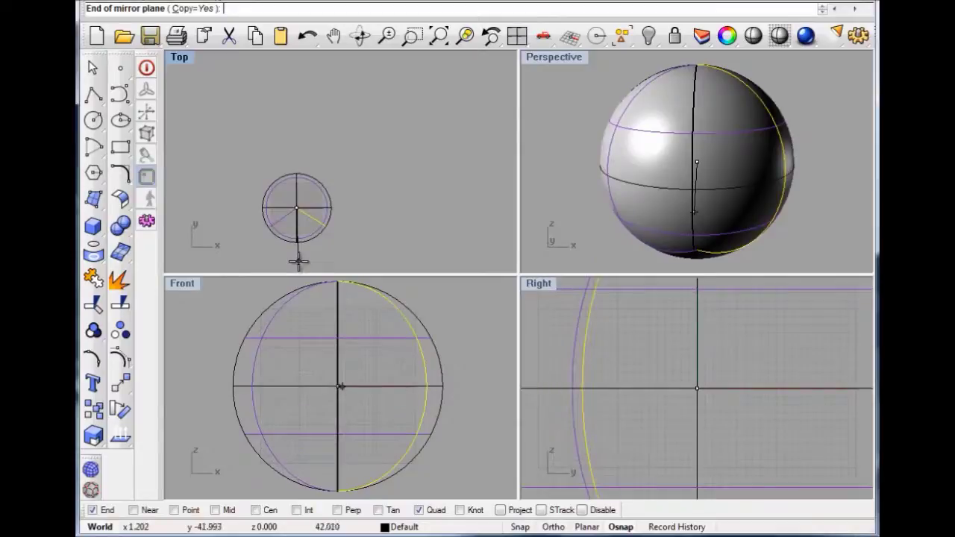
{"action": "left_click", "coordinate": [299, 262]}
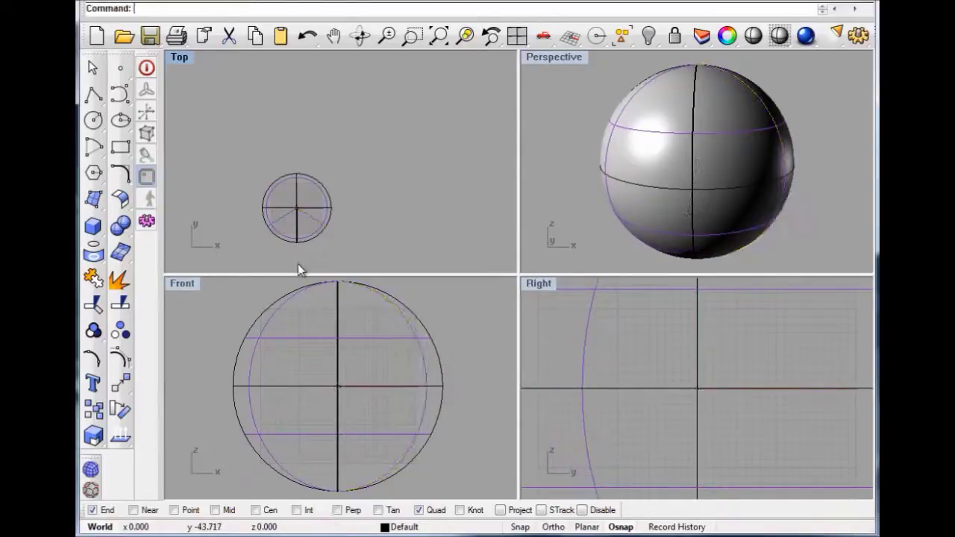
{"action": "right_click_drag", "start_coordinate": [366, 204], "coordinate": [387, 149]}
{"action": "right_click_drag", "start_coordinate": [614, 156], "coordinate": [694, 127]}
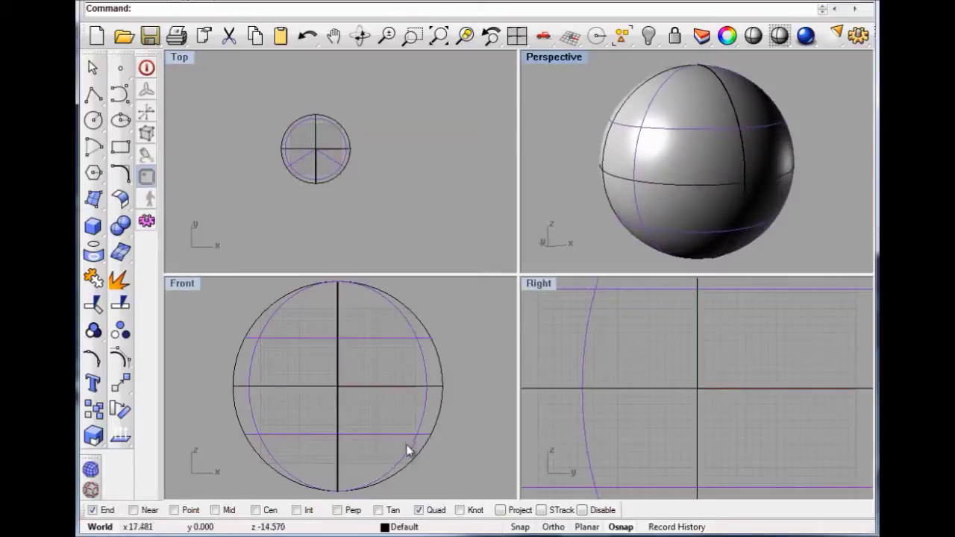
- Make Layer 01 the current layer and hide the Default layer that holds the sphere
{"action": "left_click", "coordinate": [402, 526]}
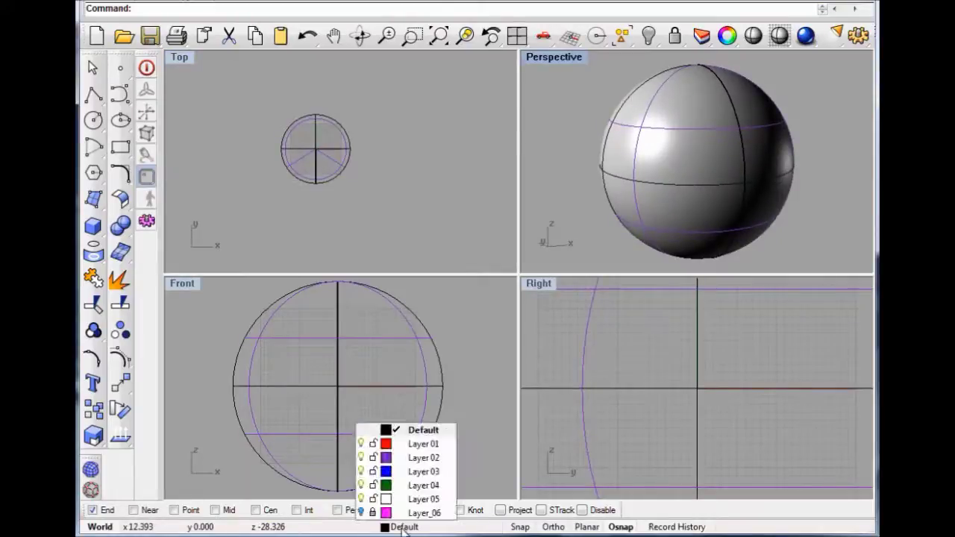
{"action": "left_click", "coordinate": [361, 458]}
{"action": "left_click", "coordinate": [361, 458]}
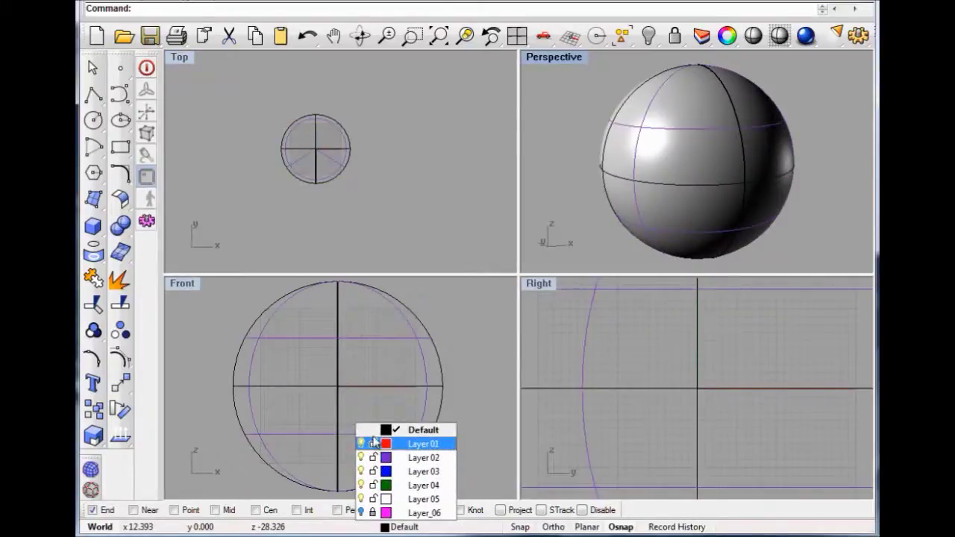
{"action": "left_click", "coordinate": [416, 457]}
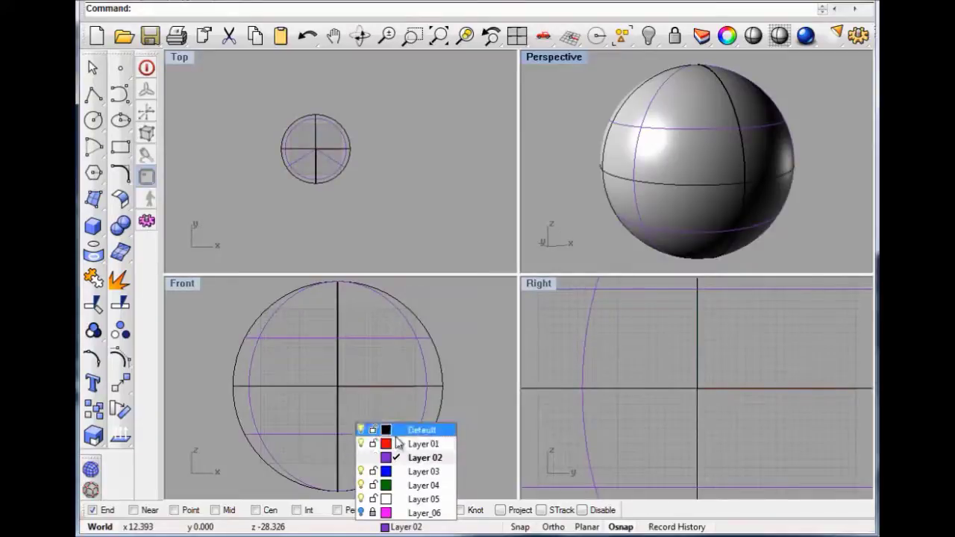
{"action": "left_click", "coordinate": [403, 445]}
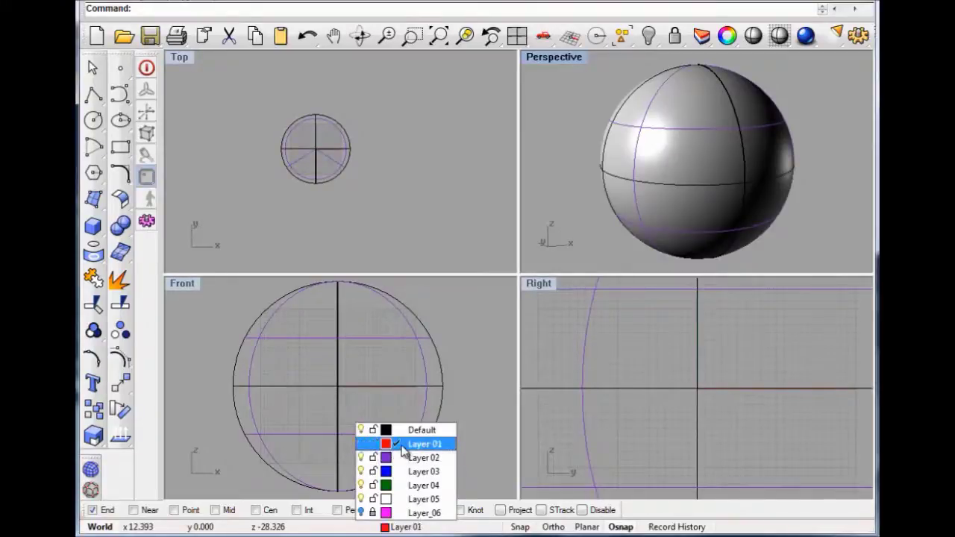
{"action": "left_click", "coordinate": [361, 430]}
- Trim the four purple curves against each other so only the four-sided patch outline at the front remains
{"action": "right_click_drag", "start_coordinate": [765, 190], "coordinate": [613, 190]}
{"action": "scroll", "coordinate": [615, 191], "scroll_direction": "up", "scroll_amount": 2}
{"action": "scroll", "coordinate": [616, 192], "scroll_direction": "down", "scroll_amount": 4}
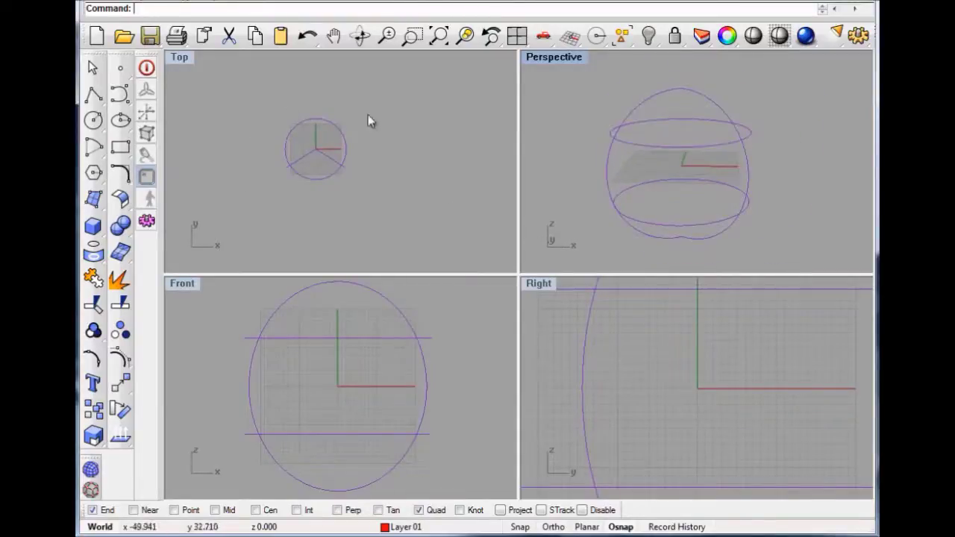
{"action": "left_click_drag", "start_coordinate": [580, 88], "coordinate": [762, 270]}
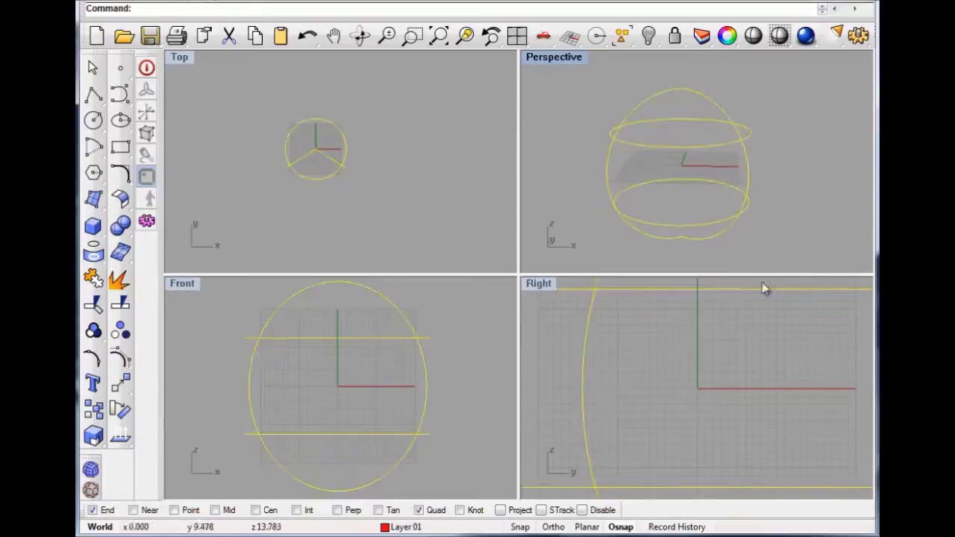
{"action": "left_click", "coordinate": [93, 304]}
{"action": "left_click", "coordinate": [645, 101]}
{"action": "left_click", "coordinate": [705, 102]}
{"action": "left_click", "coordinate": [686, 120]}
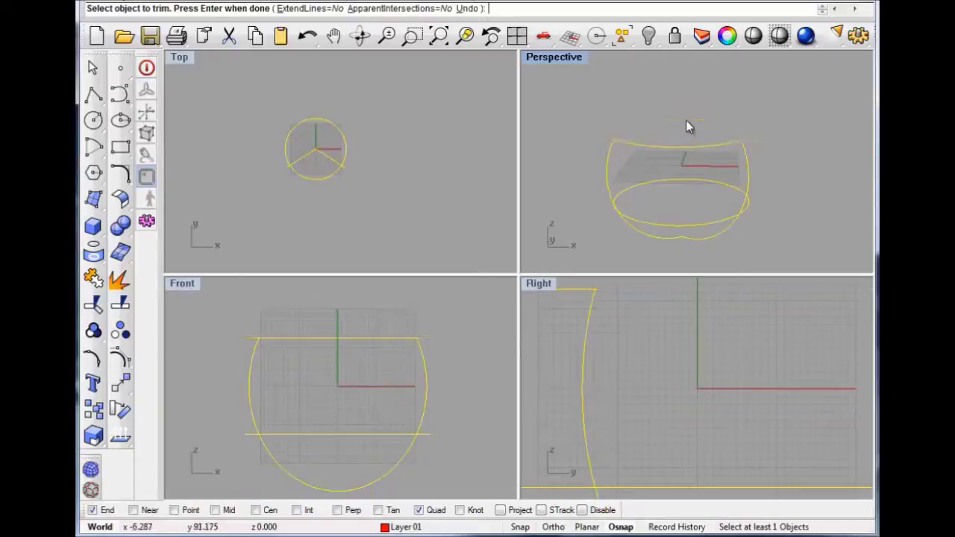
{"action": "left_click", "coordinate": [711, 239]}
{"action": "left_click", "coordinate": [666, 241]}
{"action": "left_click", "coordinate": [668, 177]}
{"action": "key", "text": "Return"}
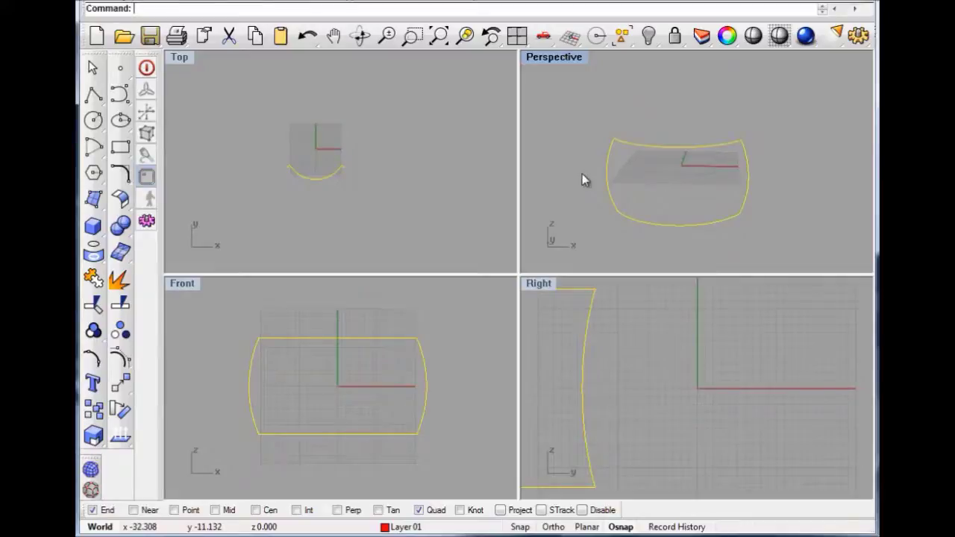
{"action": "key", "text": "Escape"}
- Sweep a surface along two rails, using the lower and upper horizontal arcs as rails and the side arcs as cross sections, without simplifying
{"action": "right_click_drag", "start_coordinate": [686, 127], "coordinate": [673, 212]}
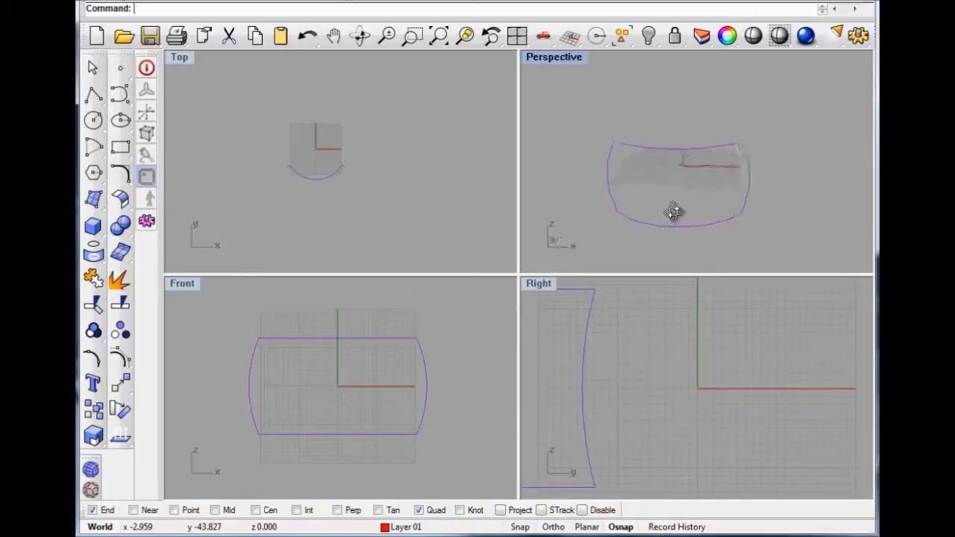
{"action": "left_click", "coordinate": [613, 158]}
{"action": "left_click", "coordinate": [644, 129]}
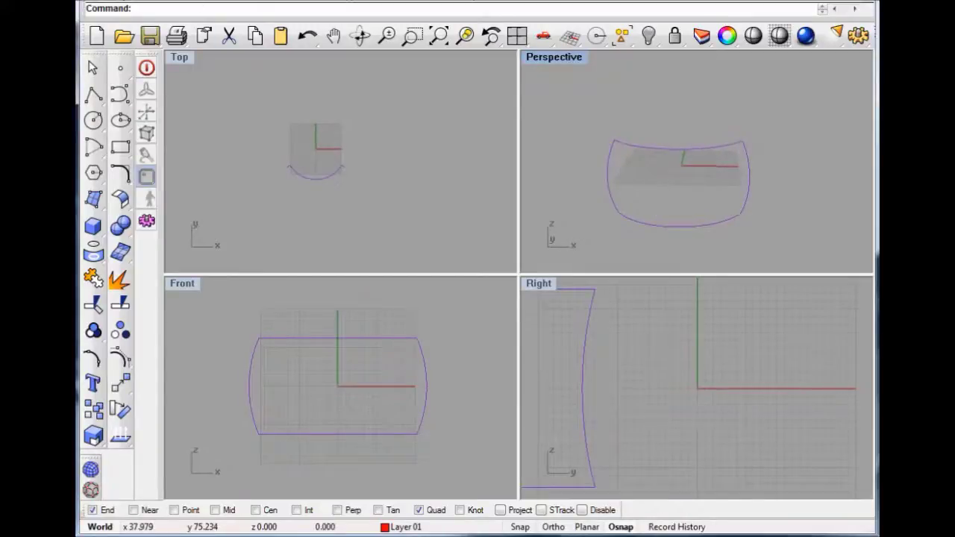
{"action": "left_click", "coordinate": [197, 2]}
{"action": "left_click", "coordinate": [222, 34]}
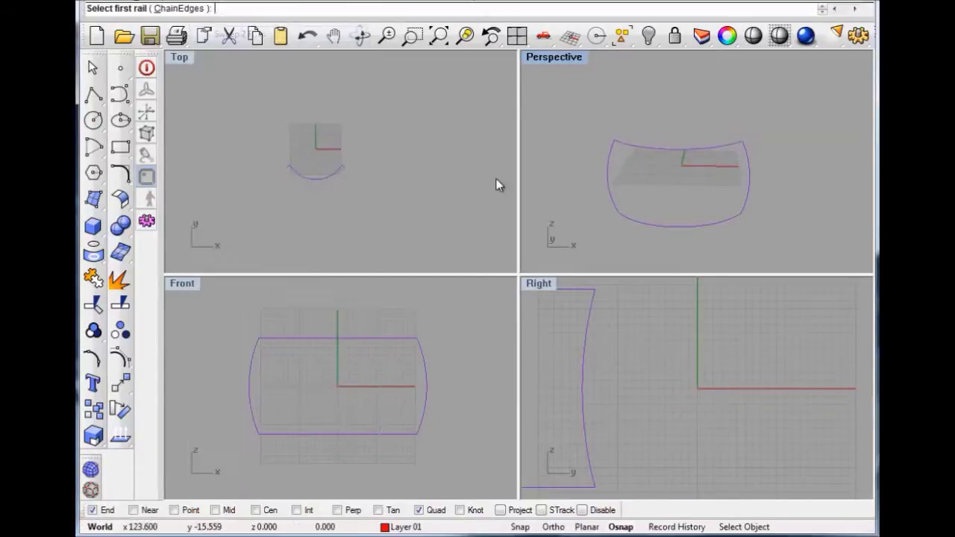
{"action": "left_click", "coordinate": [630, 217]}
{"action": "left_click", "coordinate": [636, 149]}
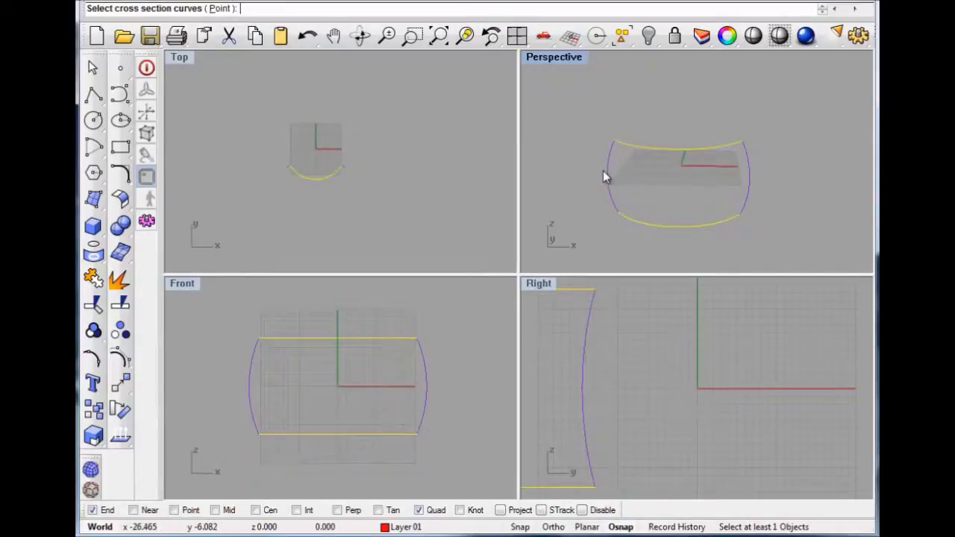
{"action": "left_click", "coordinate": [605, 170]}
{"action": "key", "text": "Return"}
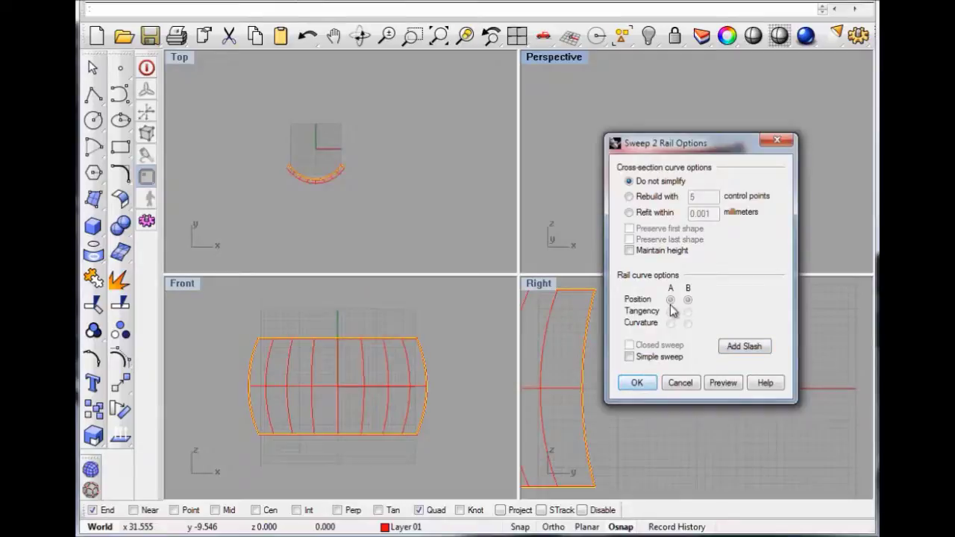
{"action": "left_click", "coordinate": [636, 382]}
- Flip the normal direction of the curved swept surface
{"action": "mouse_move", "coordinate": [719, 226]}
{"action": "right_mouse_down"}
{"action": "mouse_move", "coordinate": [547, 217]}
{"action": "mouse_move", "coordinate": [718, 222]}
{"action": "right_mouse_up"}
{"action": "left_click", "coordinate": [712, 222]}
{"action": "type", "text": "Flip"}
{"action": "key", "text": "Return"}
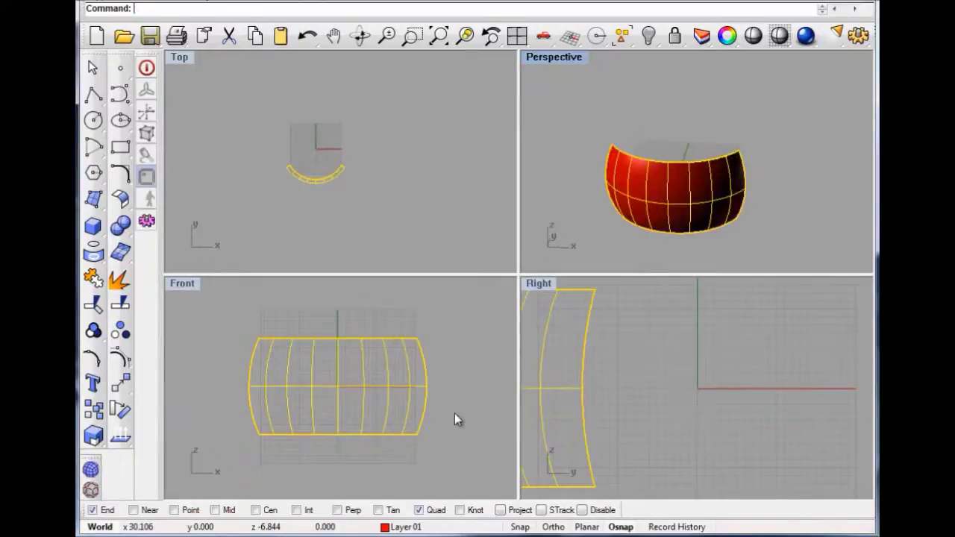
{"action": "key", "text": "Escape"}
- Compare the red patch with the sphere by showing the Default layer briefly, and examine the patch from several angles
{"action": "right_click_drag", "start_coordinate": [780, 211], "coordinate": [677, 200]}
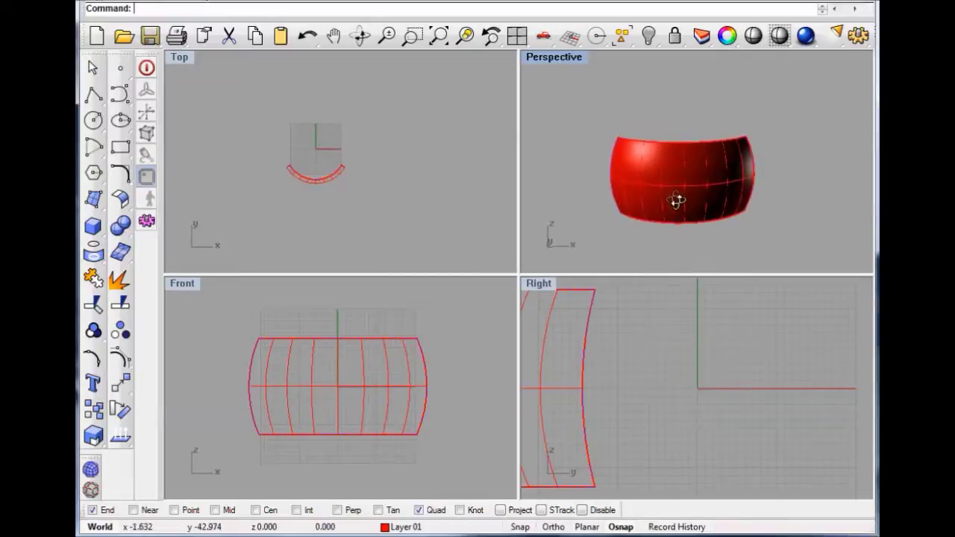
{"action": "right_click", "coordinate": [401, 527]}
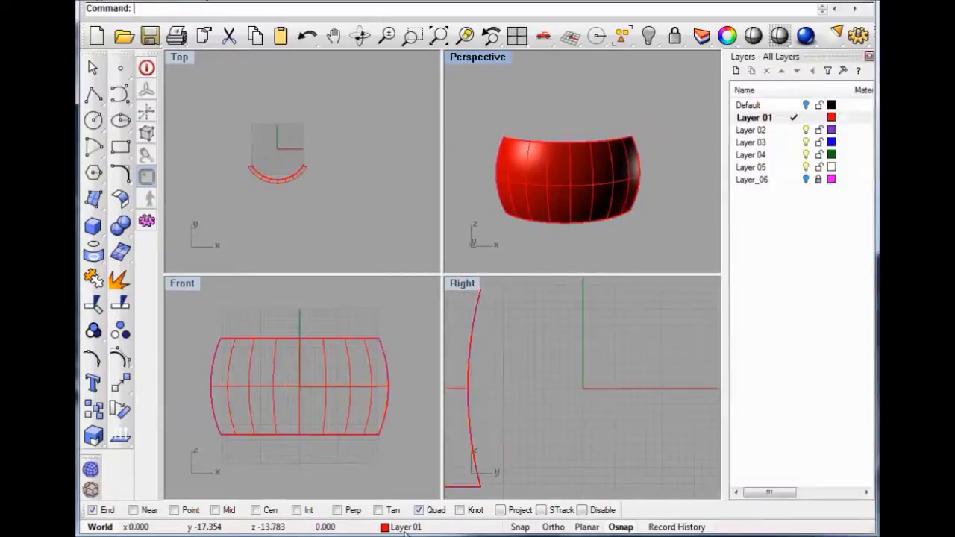
{"action": "left_click", "coordinate": [869, 57]}
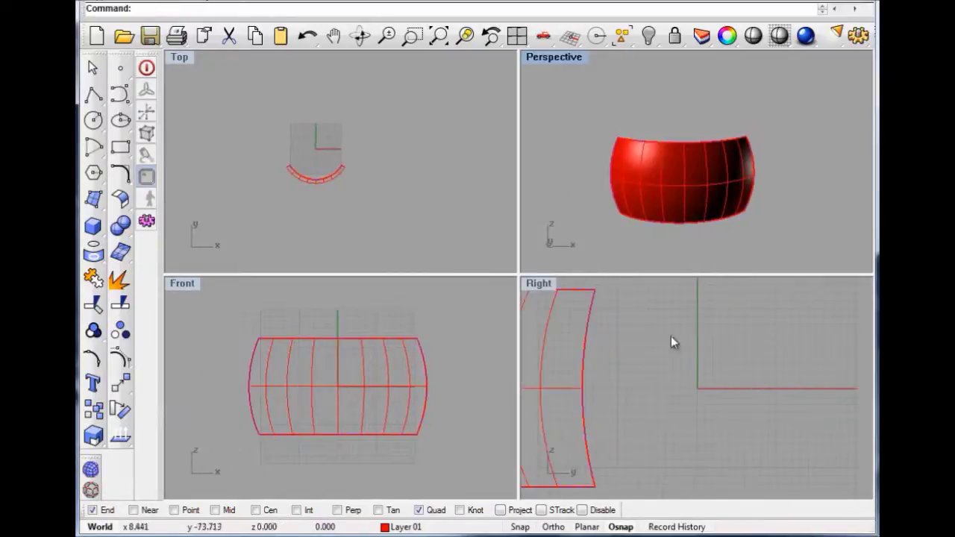
{"action": "left_click", "coordinate": [399, 527]}
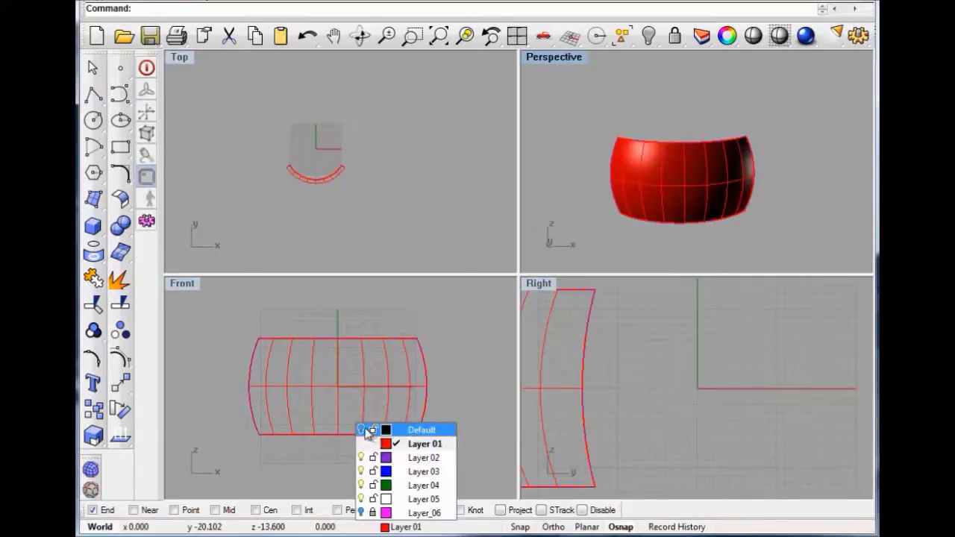
{"action": "left_click", "coordinate": [361, 430]}
{"action": "right_click_drag", "start_coordinate": [769, 207], "coordinate": [618, 271]}
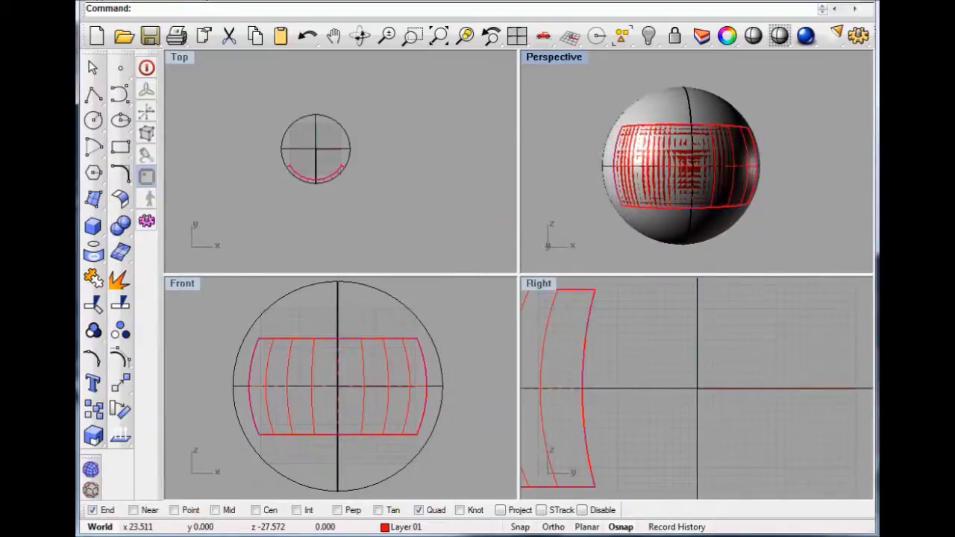
{"action": "left_click", "coordinate": [390, 531]}
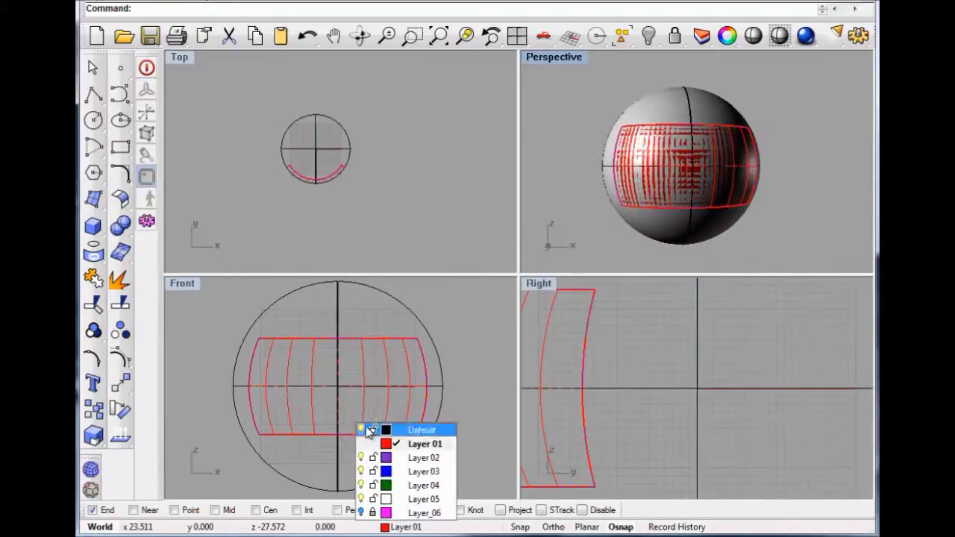
{"action": "left_click", "coordinate": [362, 431]}
{"action": "right_click_drag", "start_coordinate": [812, 193], "coordinate": [716, 176]}
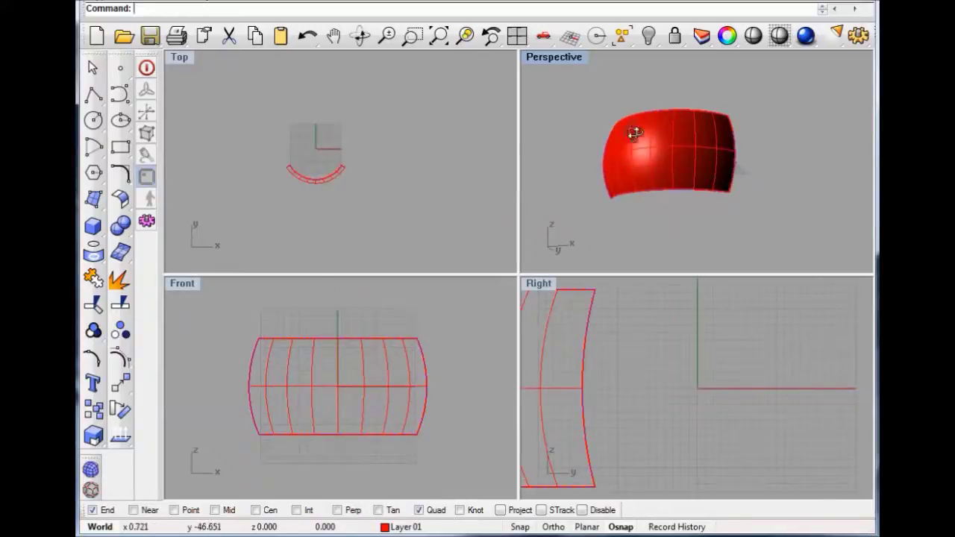
{"action": "right_click_drag", "start_coordinate": [631, 132], "coordinate": [723, 196]}
{"action": "left_click", "coordinate": [753, 179]}
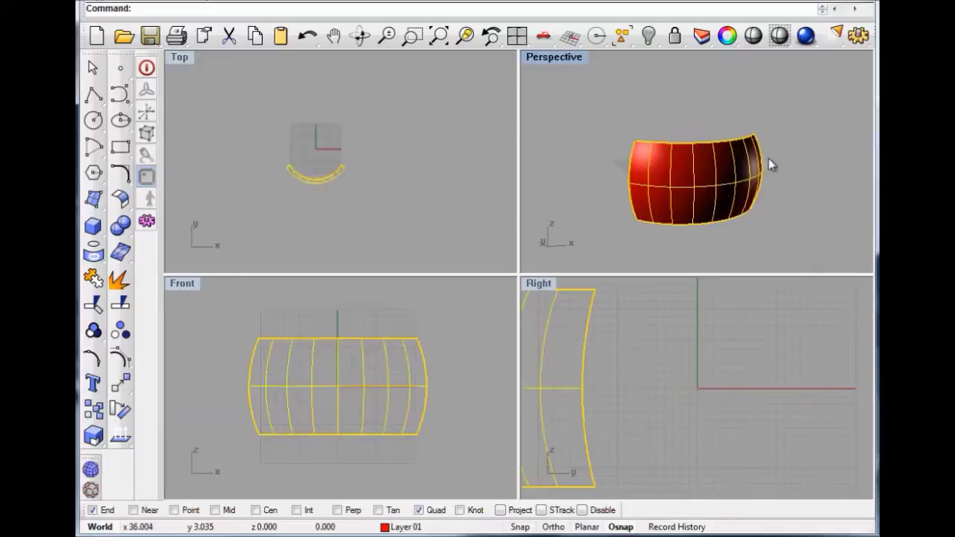
{"action": "left_click", "coordinate": [768, 158]}
{"action": "right_click_drag", "start_coordinate": [811, 175], "coordinate": [724, 192]}
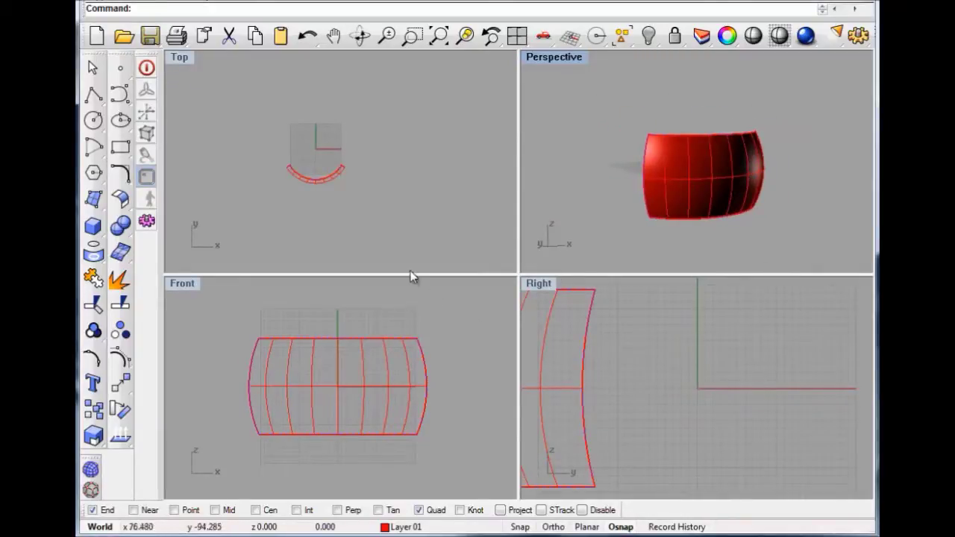
- Create UV curves from the curved red patch to get its flat rectangular outline on the construction plane
{"action": "left_click", "coordinate": [416, 370]}
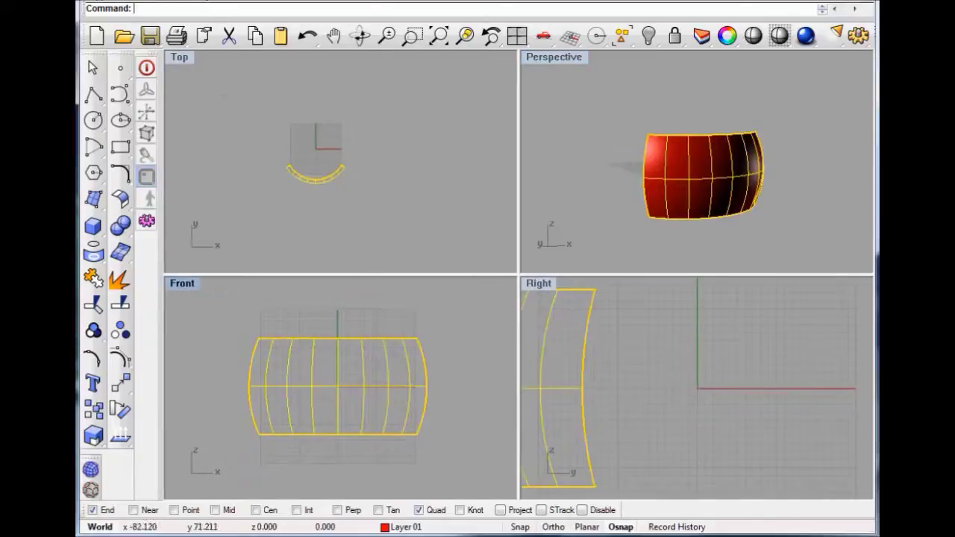
{"action": "key", "text": "alt+s"}
{"action": "key", "text": "Left"}
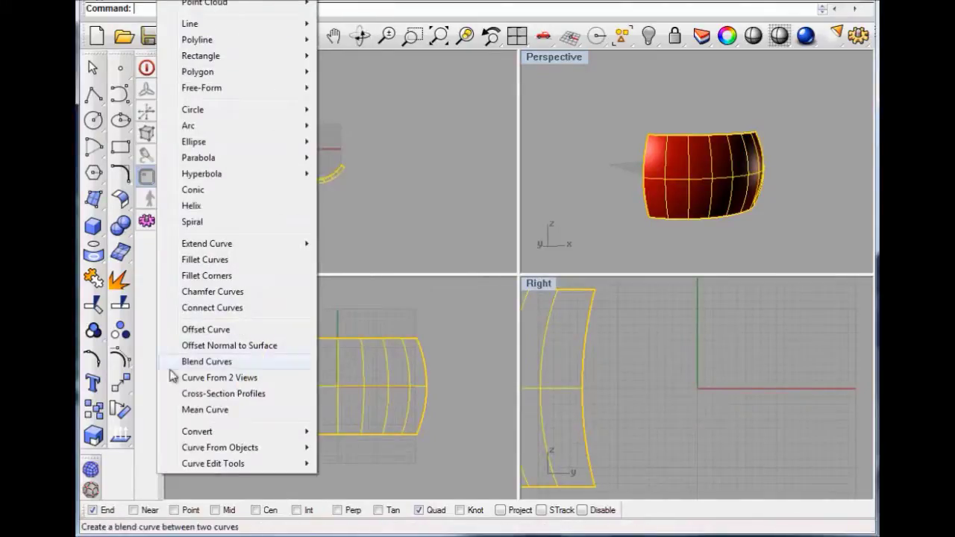
{"action": "mouse_move", "coordinate": [259, 455]}
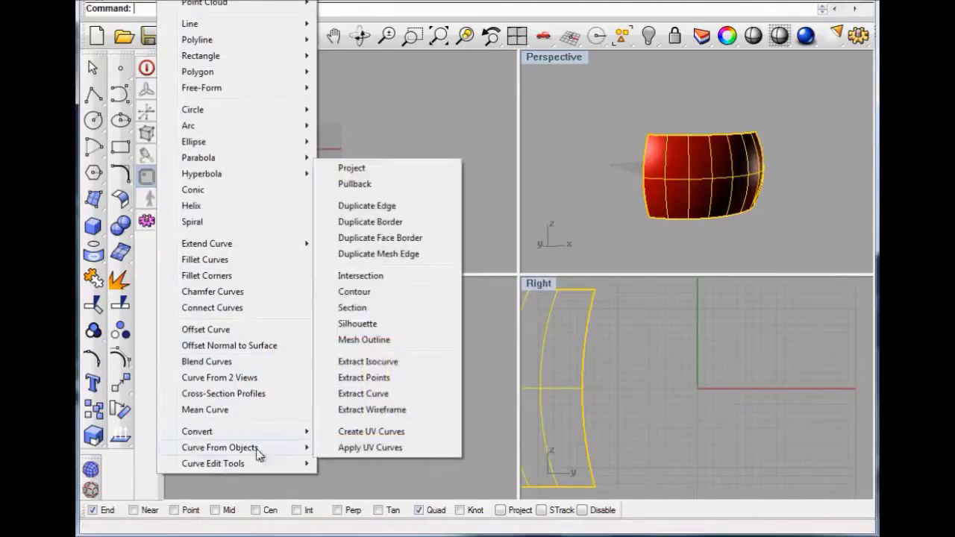
{"action": "left_click", "coordinate": [361, 432]}
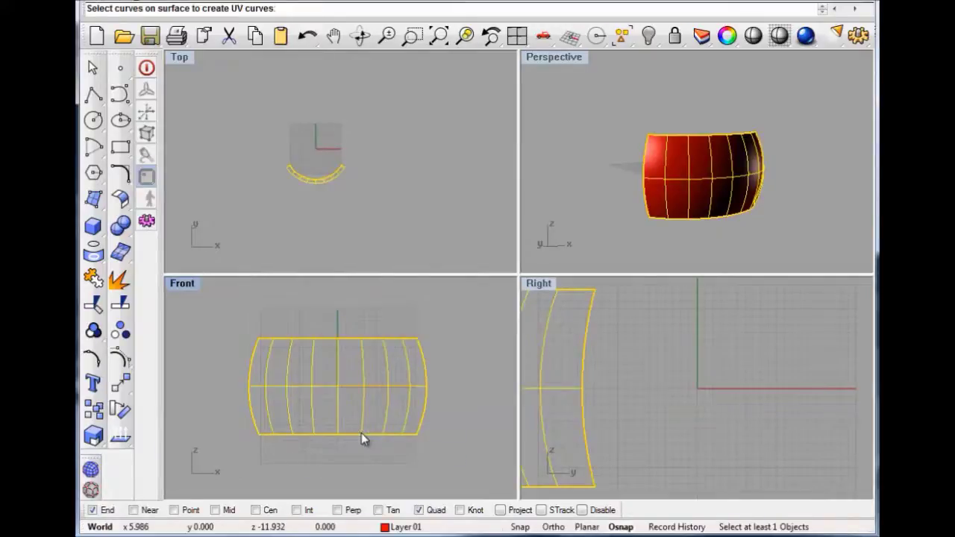
{"action": "key", "text": "Return"}
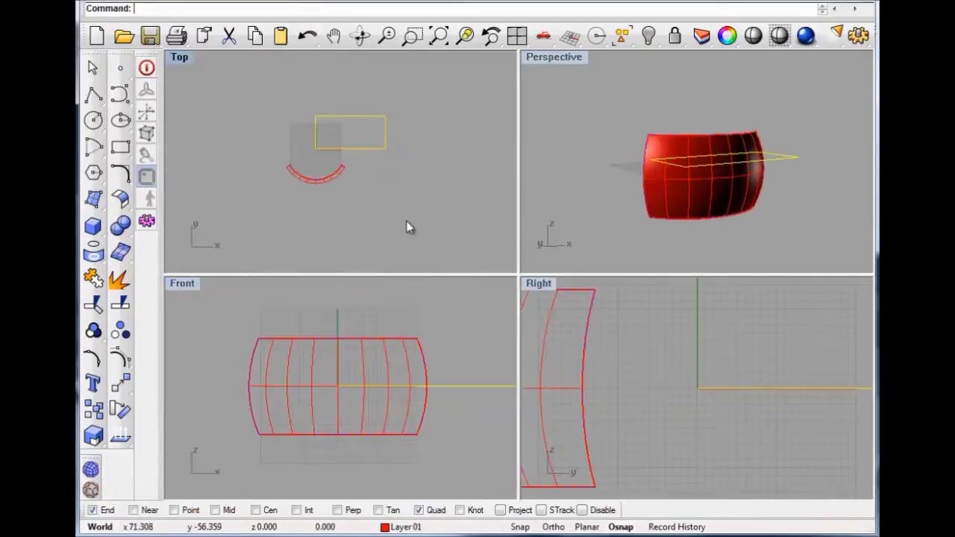
- Explode the rectangular UV outline in the Top view into separate edge lines
{"action": "left_click", "coordinate": [380, 187]}
{"action": "left_click", "coordinate": [360, 116]}
{"action": "left_click", "coordinate": [339, 172]}
{"action": "left_click", "coordinate": [390, 179]}
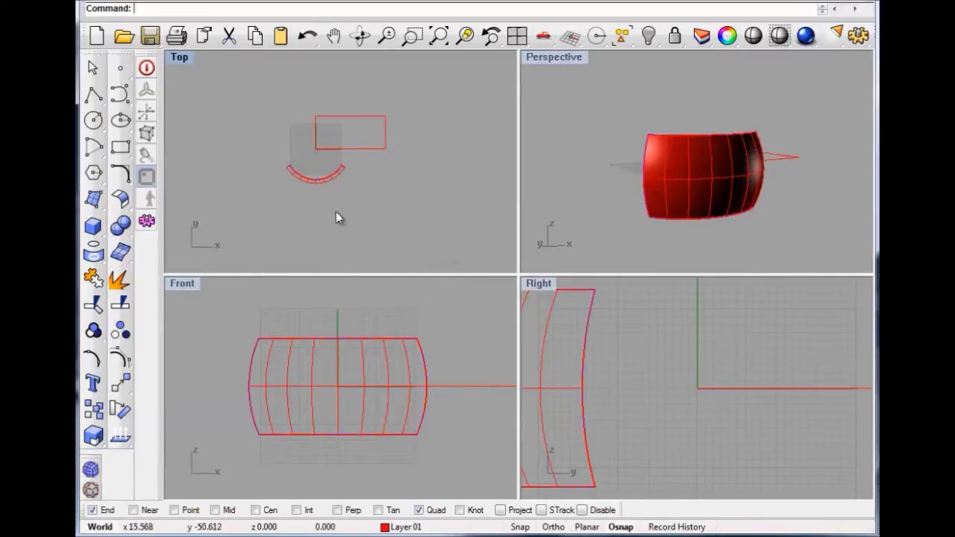
{"action": "left_click_drag", "start_coordinate": [264, 97], "coordinate": [443, 169]}
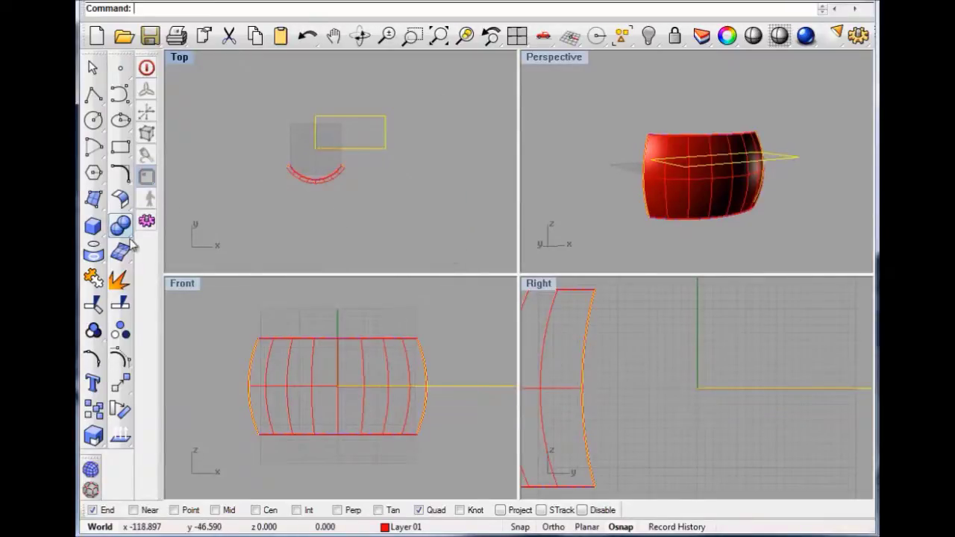
{"action": "left_click", "coordinate": [118, 282]}
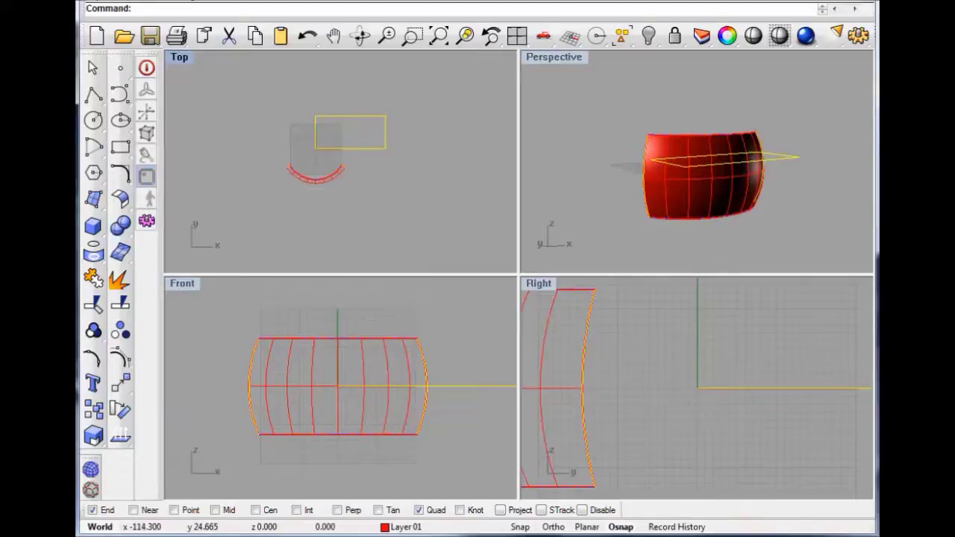
- Sweep a flat surface along two rails, using the rectangle's long sides as rails and its short sides as cross sections
{"action": "left_click", "coordinate": [201, 1]}
{"action": "left_click", "coordinate": [234, 35]}
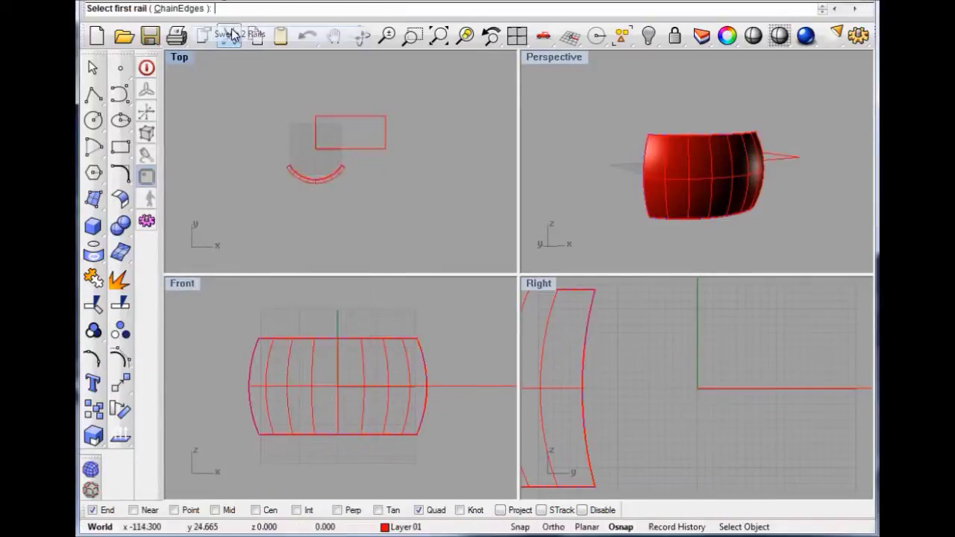
{"action": "left_click", "coordinate": [350, 149]}
{"action": "left_click", "coordinate": [355, 115]}
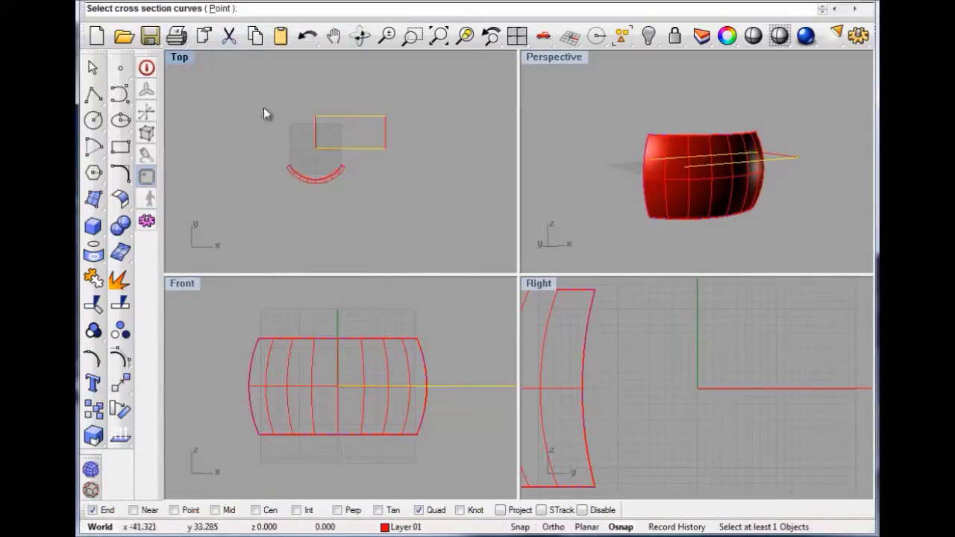
{"action": "left_click", "coordinate": [316, 143]}
{"action": "left_click", "coordinate": [384, 140]}
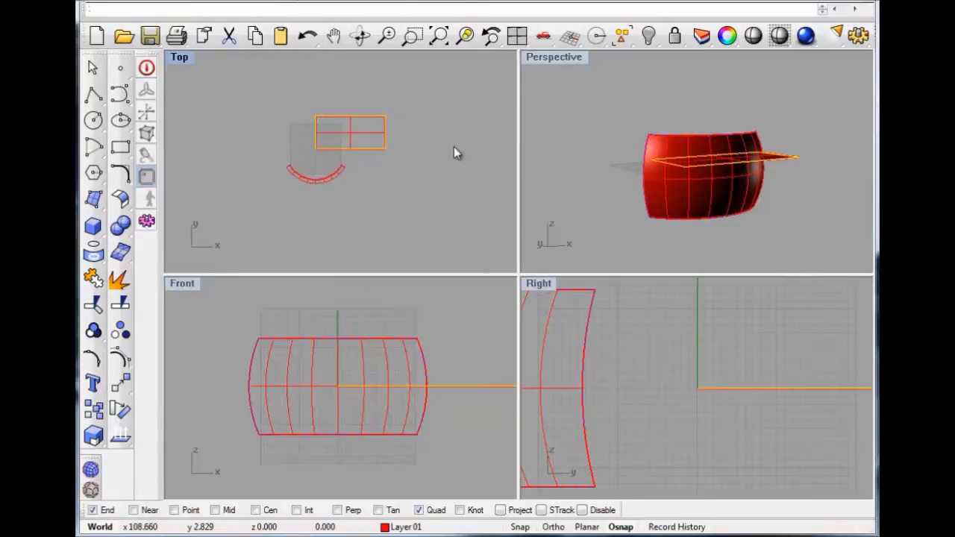
{"action": "key", "text": "Return"}
{"action": "left_click", "coordinate": [637, 384]}
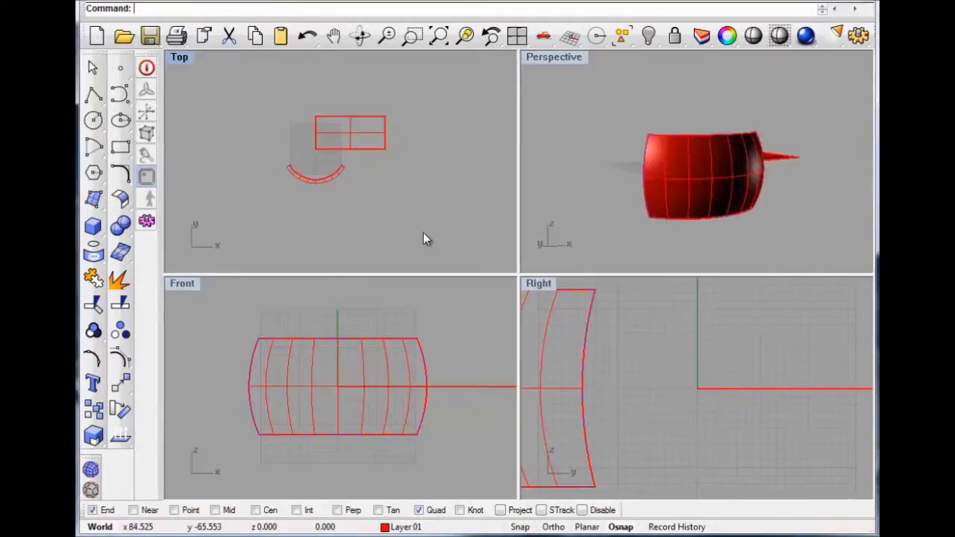
- Move the flat rectangular surface onto Layer 04
{"action": "right_click_drag", "start_coordinate": [642, 158], "coordinate": [738, 156]}
{"action": "left_click", "coordinate": [717, 131]}
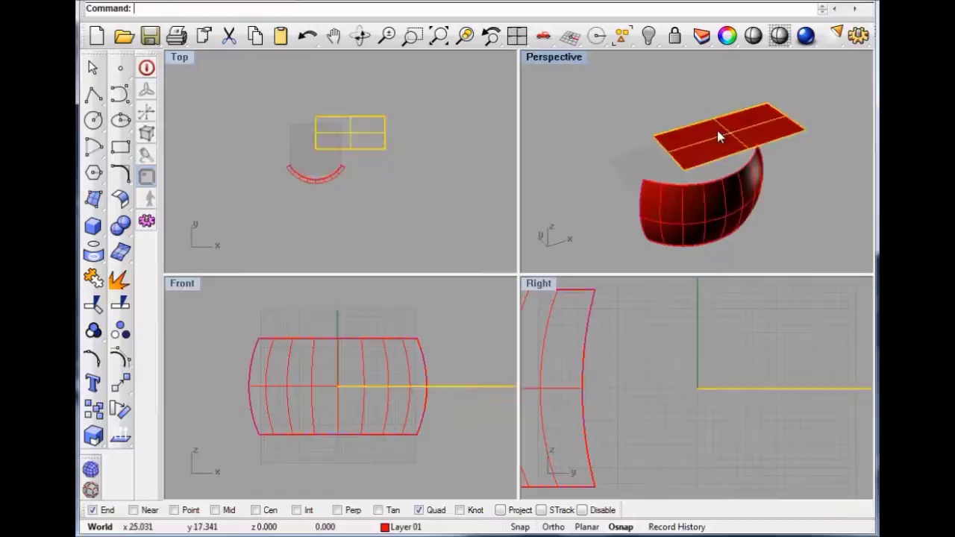
{"action": "left_click", "coordinate": [403, 526]}
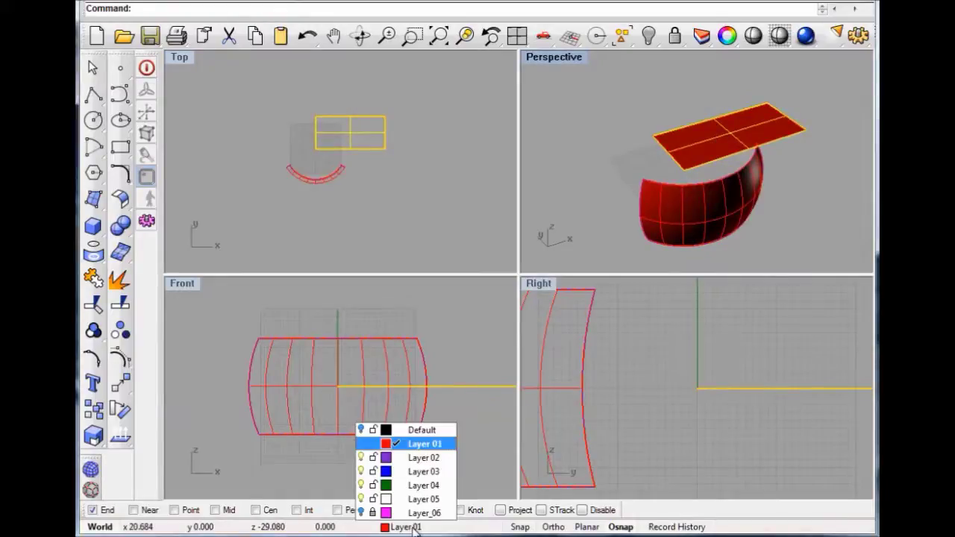
{"action": "right_click", "coordinate": [388, 483]}
{"action": "left_click", "coordinate": [438, 518]}
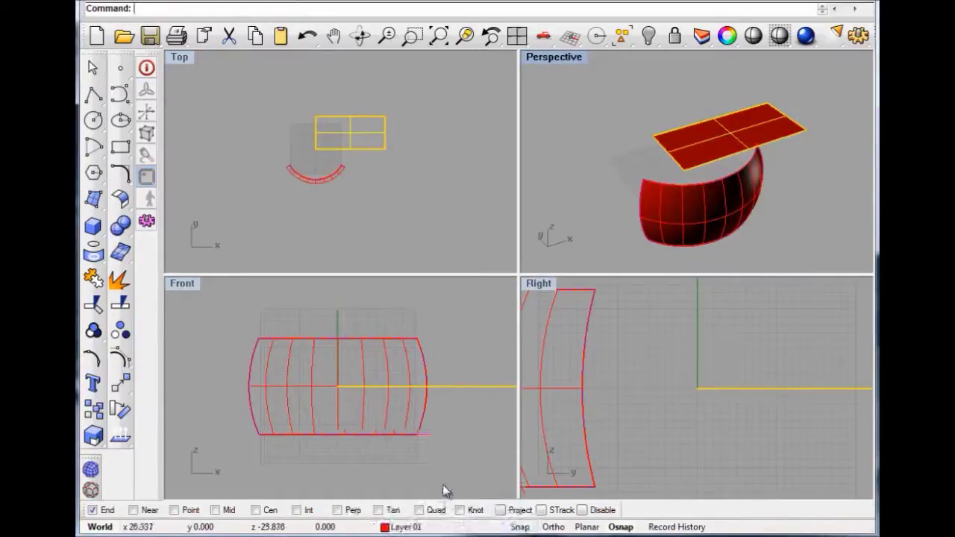
{"action": "left_click", "coordinate": [467, 432]}
{"action": "left_click", "coordinate": [401, 527]}
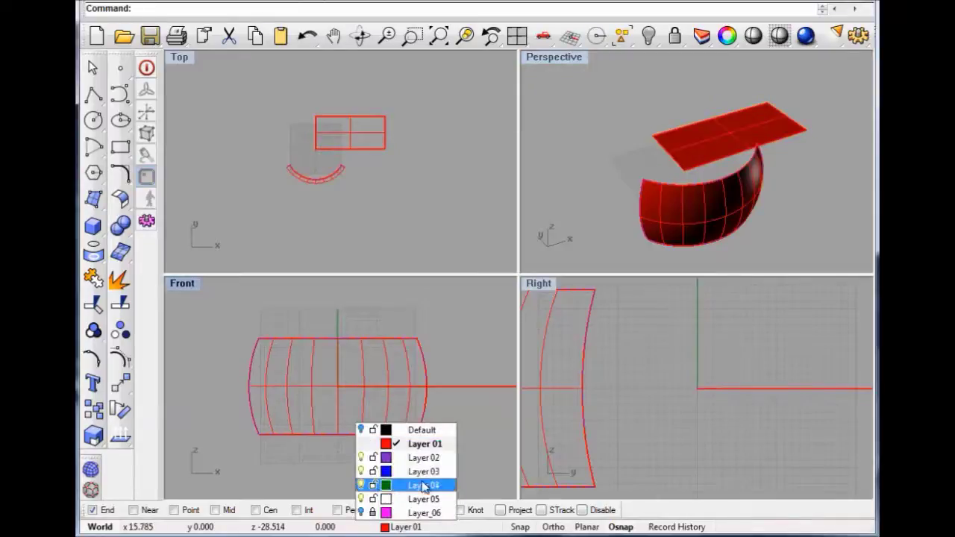
- Delete the duplicate red flat surface that overlaps the green one on Layer 04
{"action": "left_click", "coordinate": [734, 147]}
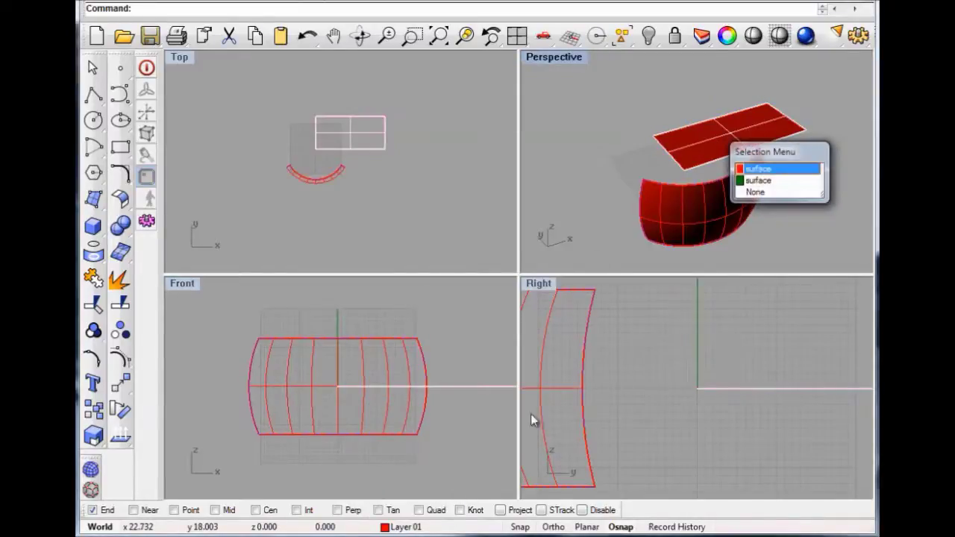
{"action": "left_click", "coordinate": [757, 169]}
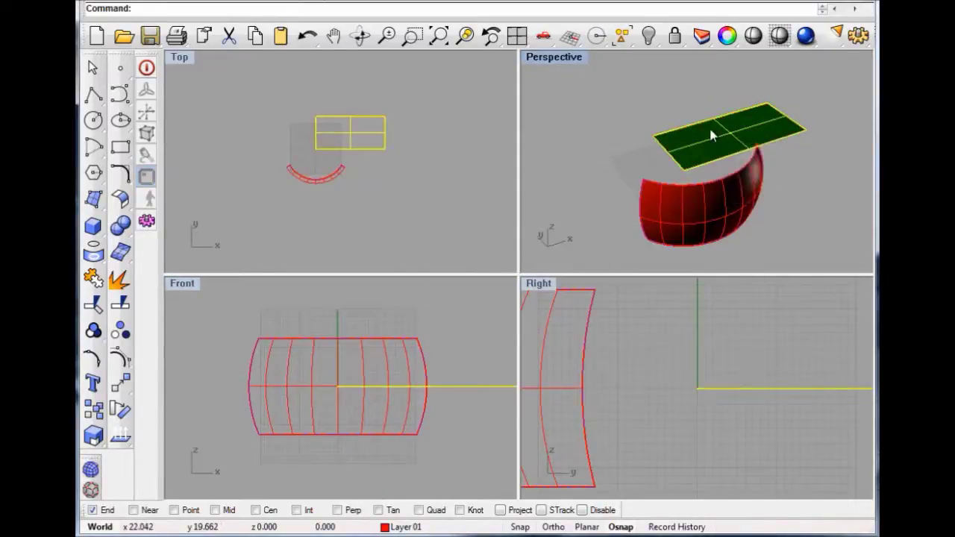
{"action": "left_click", "coordinate": [744, 166]}
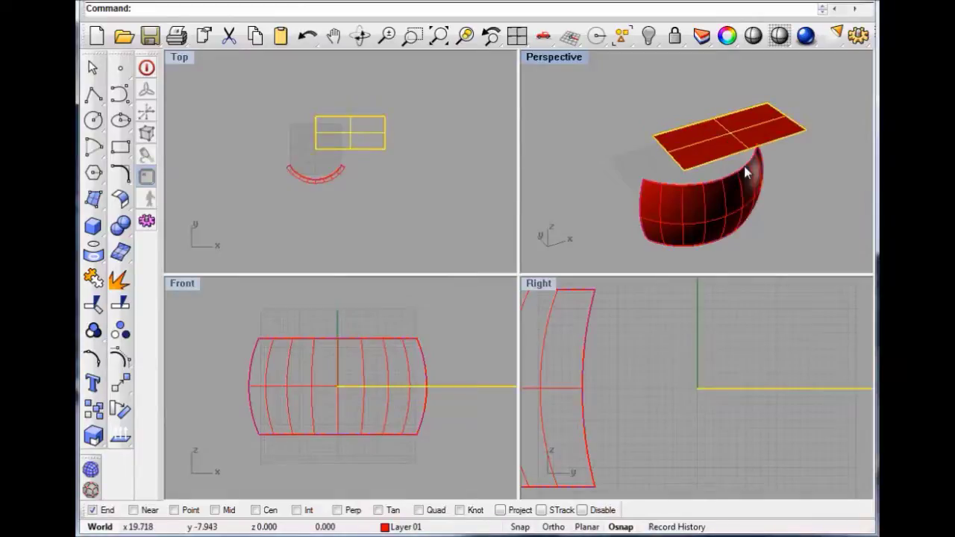
{"action": "key", "text": "Delete"}
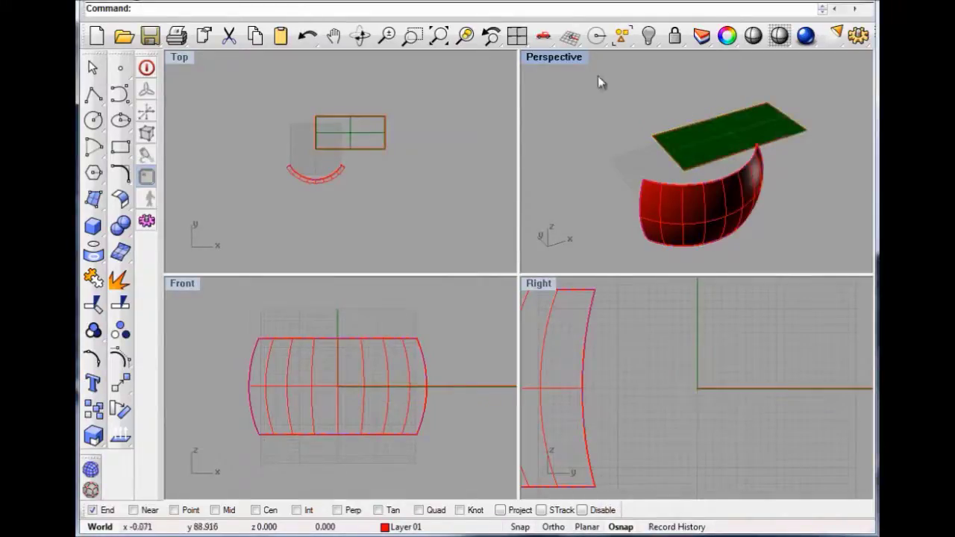
- Create a first name followed by 1 as bold Arial solid text, 10 mm high and 0.5 mm thick, and place it inside the flat rectangle
{"action": "mouse_move", "coordinate": [638, 149]}
{"action": "right_mouse_down"}
{"action": "mouse_move", "coordinate": [626, 123]}
{"action": "mouse_move", "coordinate": [625, 146]}
{"action": "right_mouse_up"}
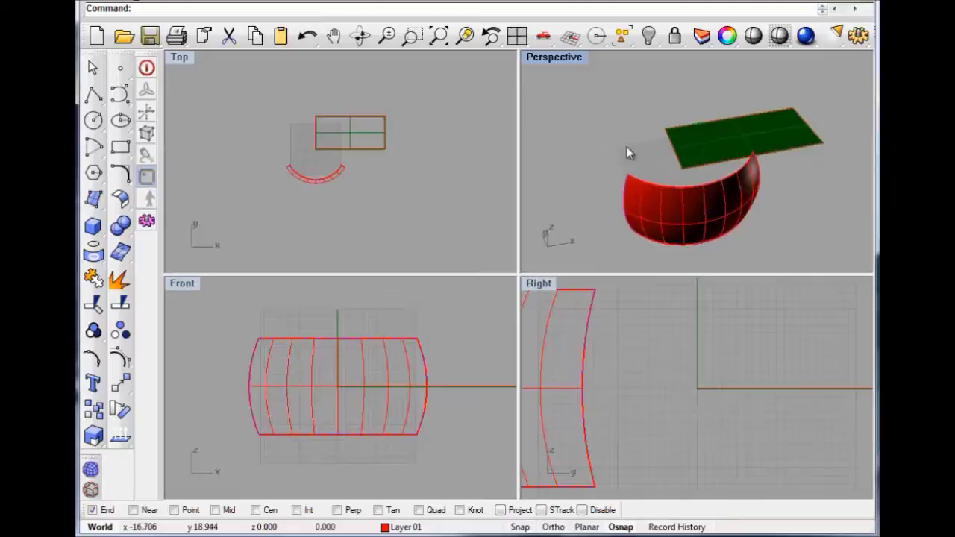
{"action": "double_click", "coordinate": [181, 57]}
{"action": "scroll", "coordinate": [428, 164], "scroll_direction": "up", "scroll_amount": 5}
{"action": "right_click_drag", "start_coordinate": [529, 239], "coordinate": [354, 194]}
{"action": "scroll", "coordinate": [529, 296], "scroll_direction": "down", "scroll_amount": 3}
{"action": "scroll", "coordinate": [522, 318], "scroll_direction": "up", "scroll_amount": 3}
{"action": "right_click_drag", "start_coordinate": [522, 318], "coordinate": [526, 288]}
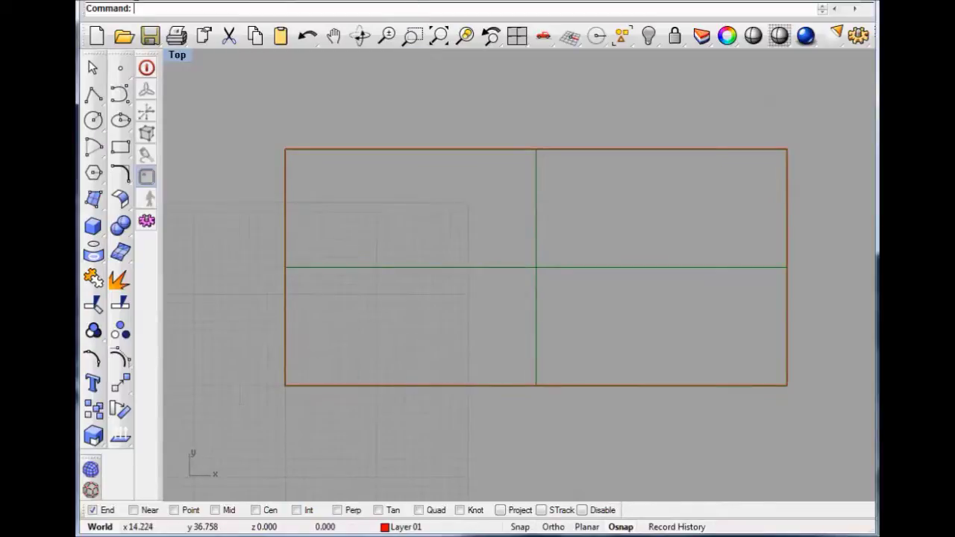
{"action": "left_click", "coordinate": [241, 2]}
{"action": "left_click", "coordinate": [309, 190]}
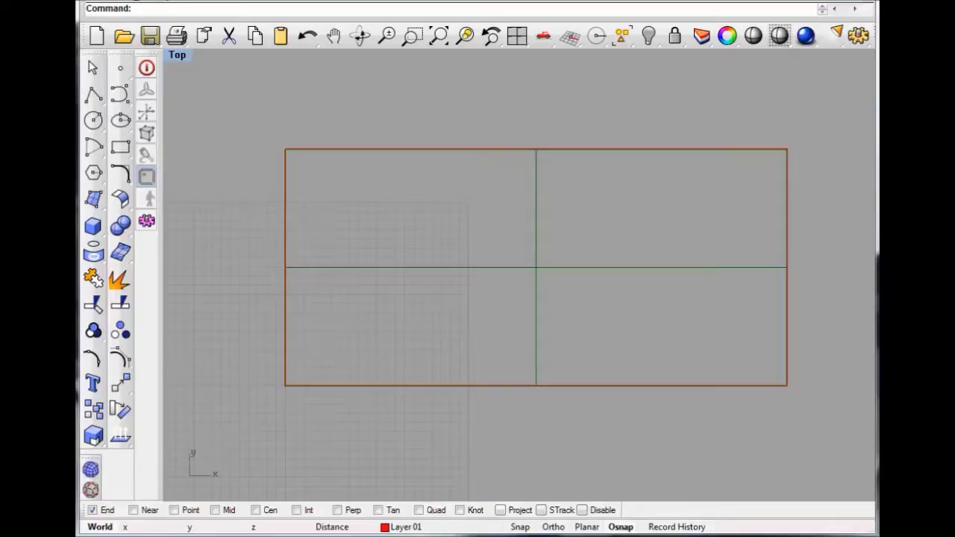
{"action": "left_click_drag", "start_coordinate": [78, 187], "coordinate": [214, 114]}
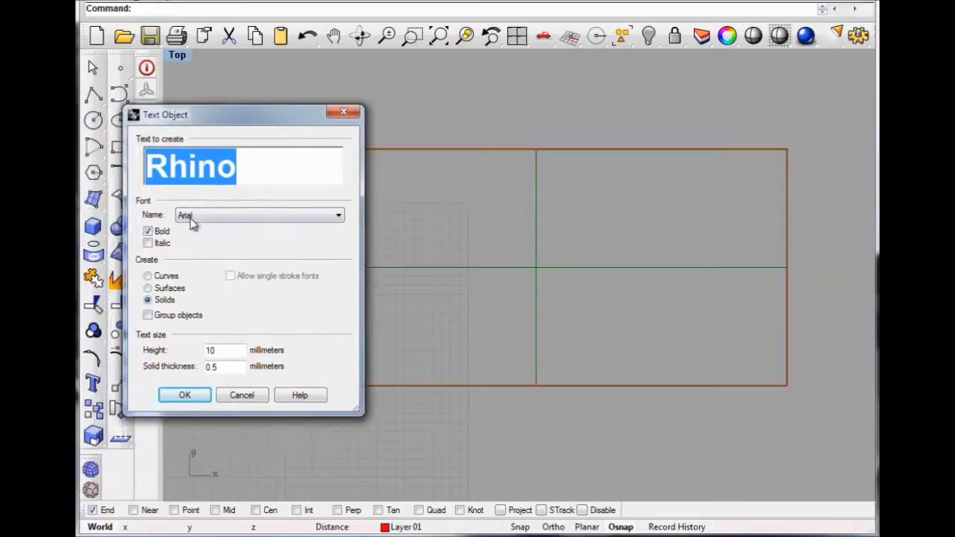
{"action": "type", "text": "Josef1"}
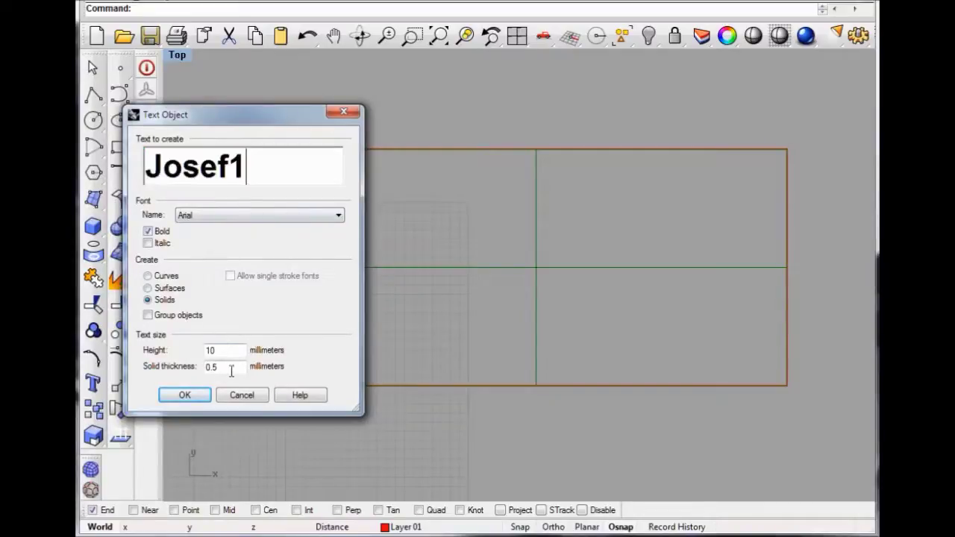
{"action": "left_click", "coordinate": [184, 395]}
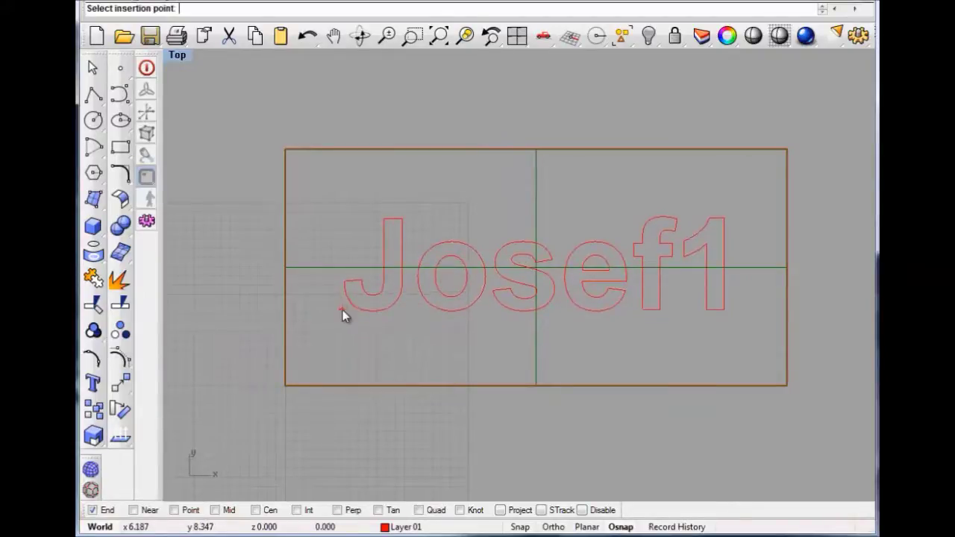
{"action": "left_click", "coordinate": [342, 309]}
- Enlarge all the text solids with Scale 2-D from near the rectangle's centre until they nearly fill its width
{"action": "right_click_drag", "start_coordinate": [249, 276], "coordinate": [193, 236]}
{"action": "right_click_drag", "start_coordinate": [476, 432], "coordinate": [513, 412]}
{"action": "scroll", "coordinate": [487, 376], "scroll_direction": "down", "scroll_amount": 2}
{"action": "scroll", "coordinate": [497, 386], "scroll_direction": "up", "scroll_amount": 2}
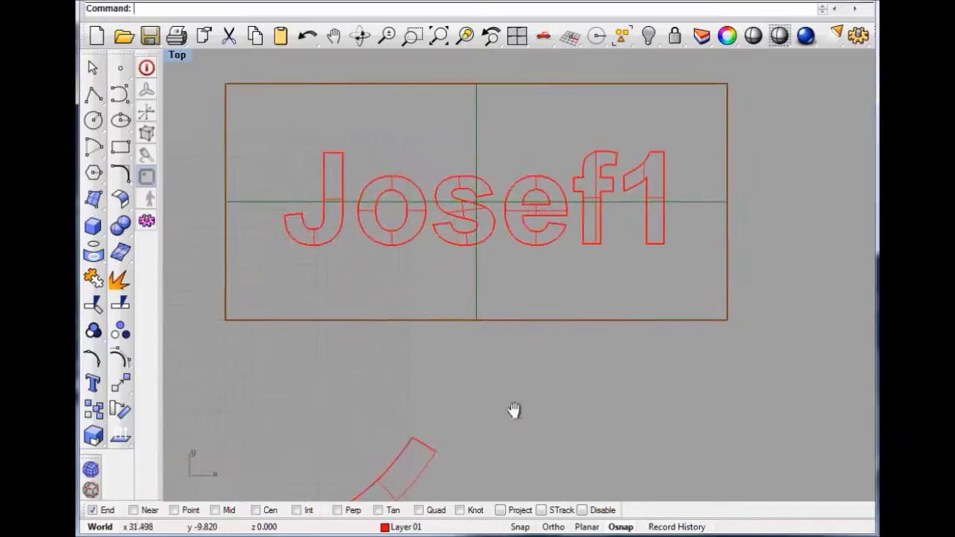
{"action": "left_click_drag", "start_coordinate": [183, 117], "coordinate": [779, 275]}
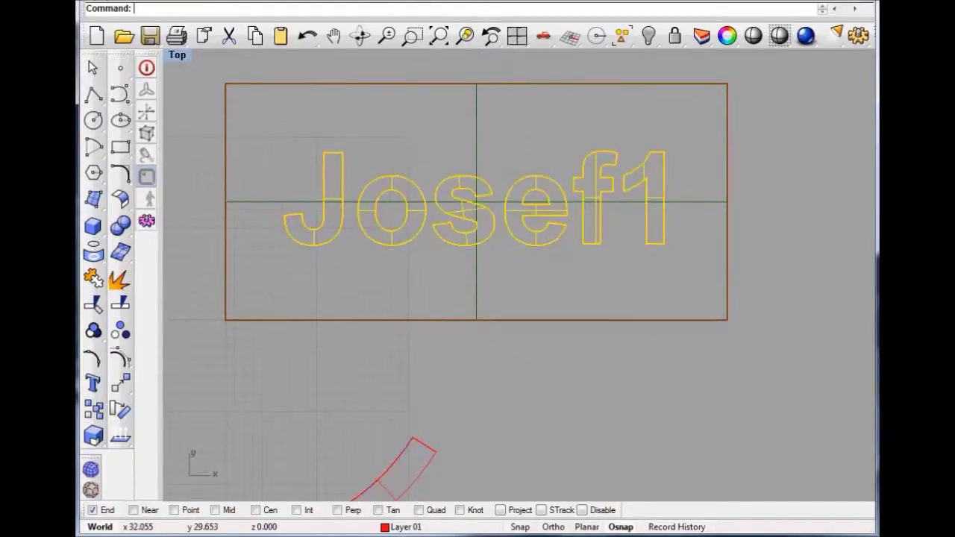
{"action": "left_click", "coordinate": [362, 1]}
{"action": "mouse_move", "coordinate": [424, 53]}
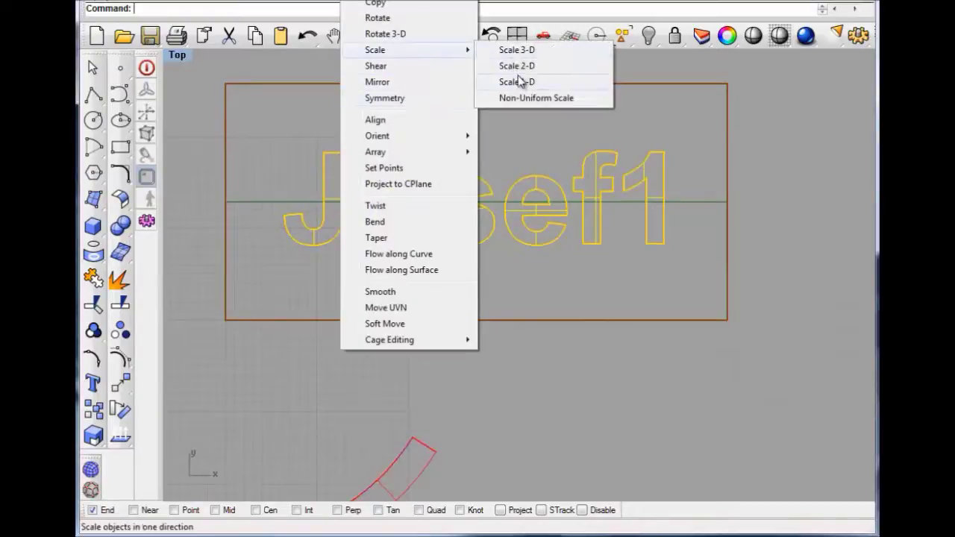
{"action": "left_click", "coordinate": [517, 66]}
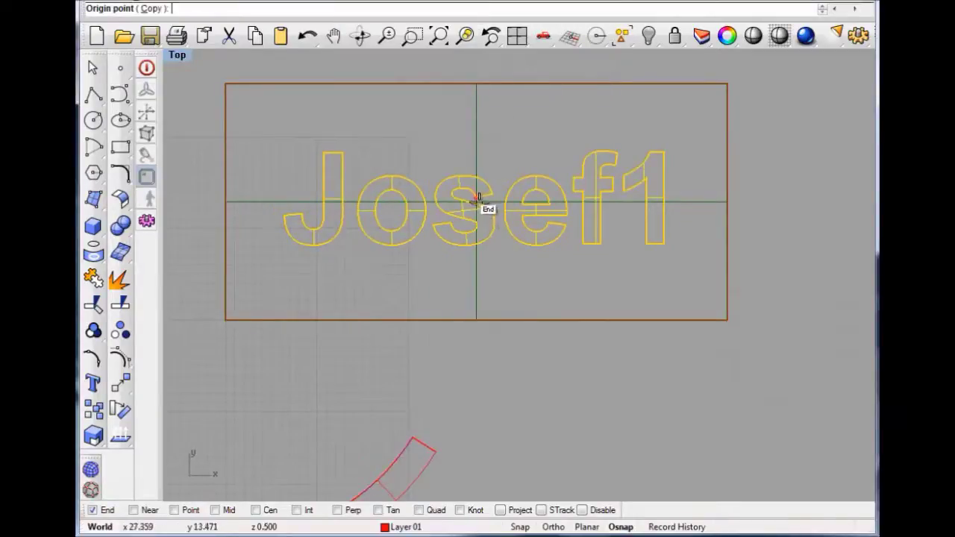
{"action": "left_click", "coordinate": [475, 198]}
{"action": "left_click", "coordinate": [566, 383]}
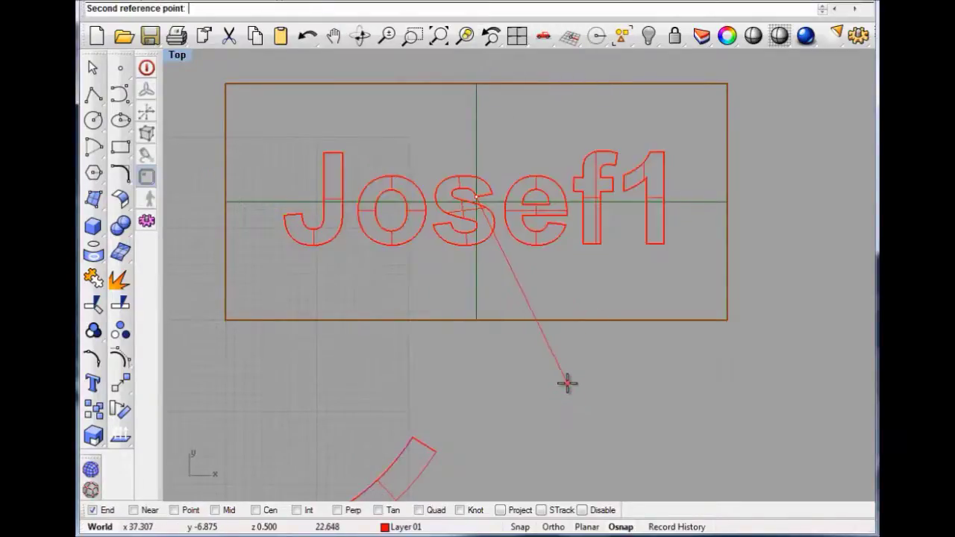
{"action": "left_click", "coordinate": [618, 409]}
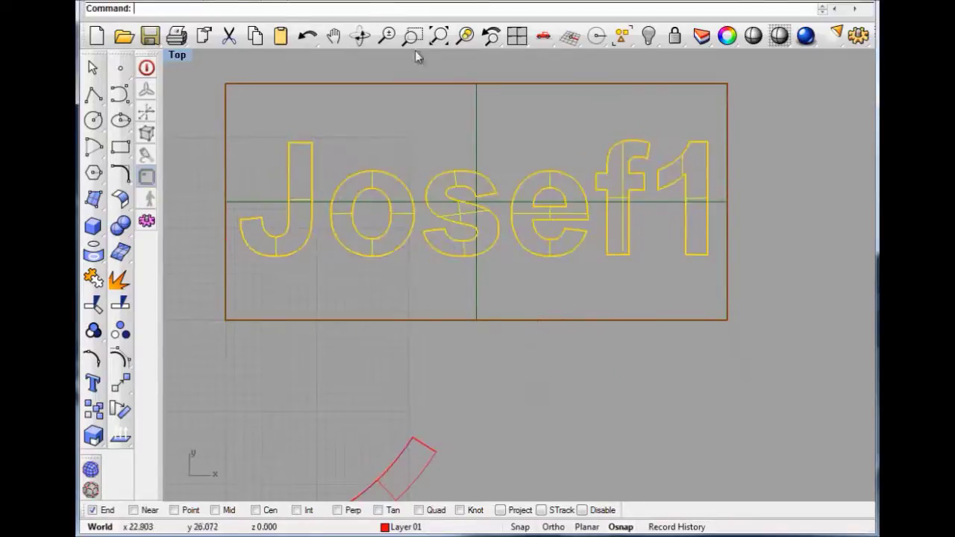
- Stretch the text vertically with Scale 1-D from near the rectangle's centre until it almost fills the rectangle's height
{"action": "left_click", "coordinate": [363, 4]}
{"action": "mouse_move", "coordinate": [396, 50]}
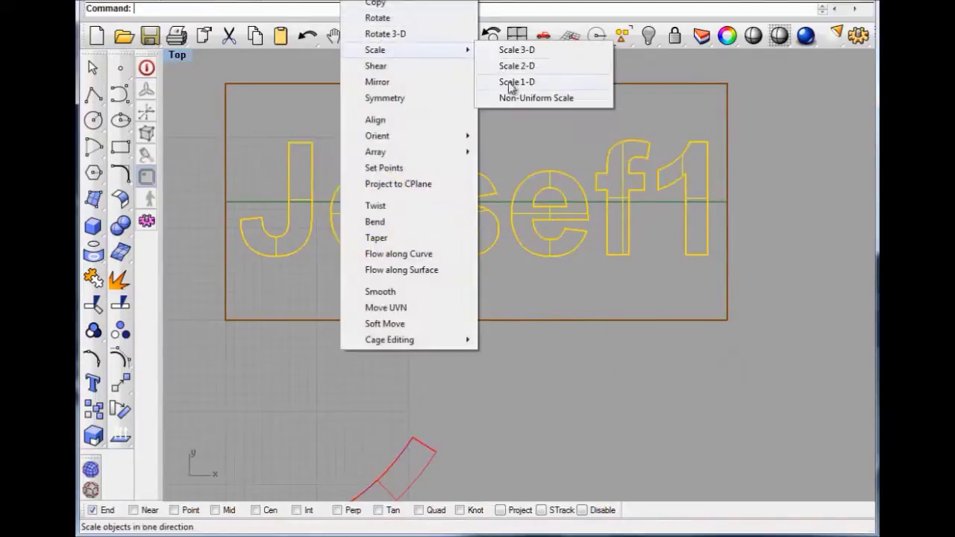
{"action": "left_click", "coordinate": [514, 82]}
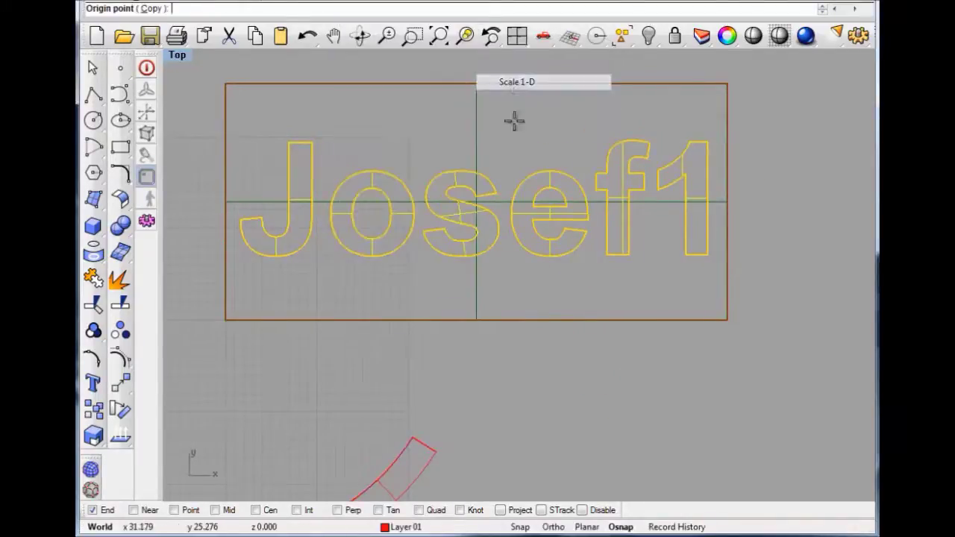
{"action": "left_click", "coordinate": [478, 205]}
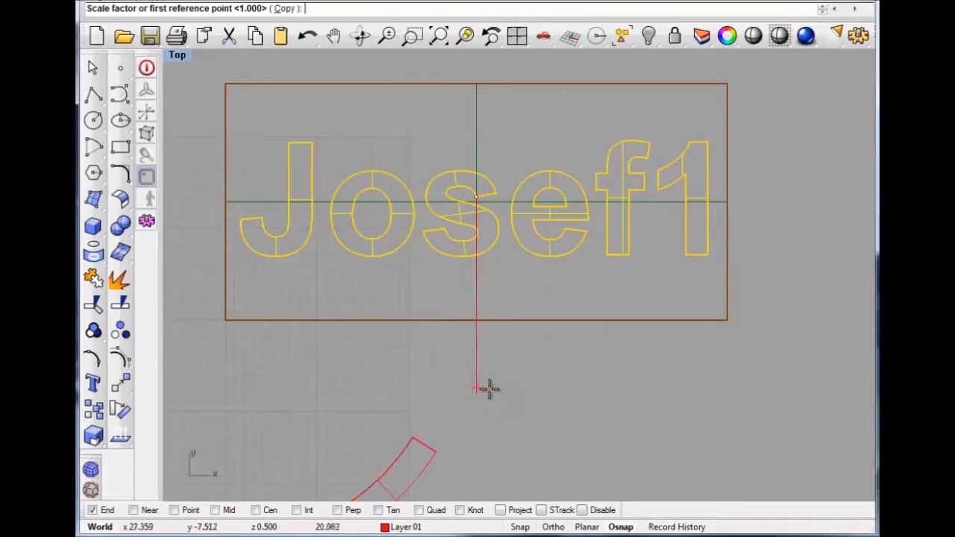
{"action": "left_click", "coordinate": [486, 358]}
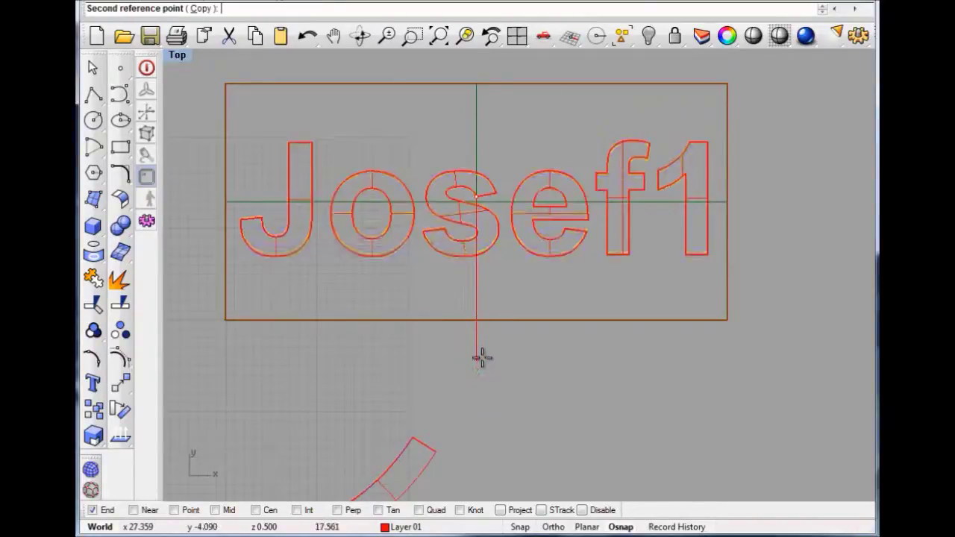
{"action": "left_click", "coordinate": [489, 434]}
{"action": "left_click", "coordinate": [535, 420]}
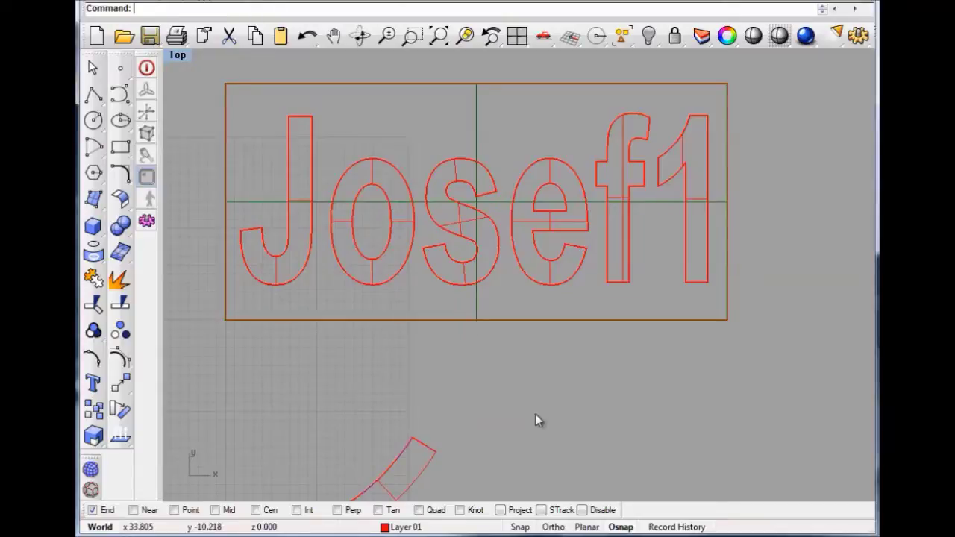
- Select only the text solids, excluding the flat surface and its edge lines, and shift them slightly down in the Front view through the surface
{"action": "double_click", "coordinate": [176, 55]}
{"action": "right_click_drag", "start_coordinate": [677, 206], "coordinate": [749, 205]}
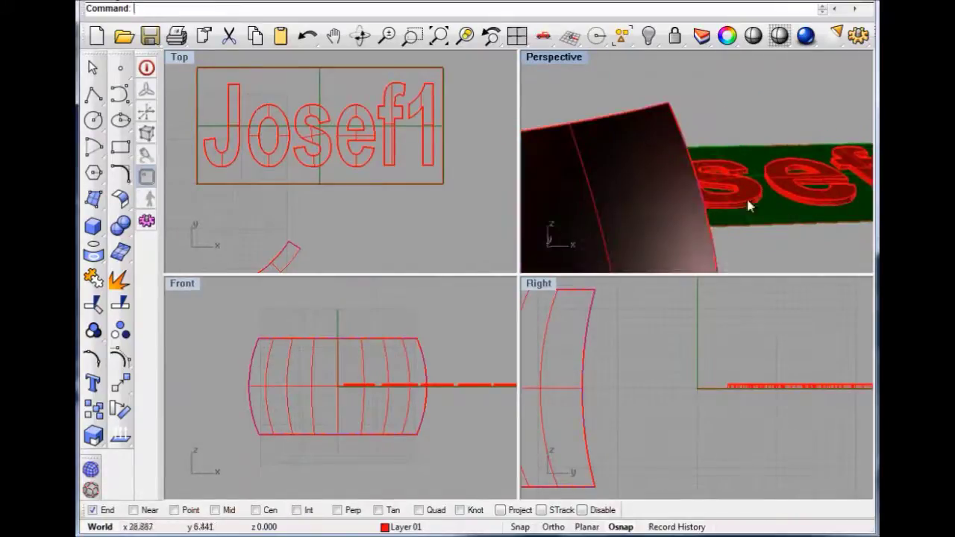
{"action": "scroll", "coordinate": [414, 352], "scroll_direction": "down", "scroll_amount": 4}
{"action": "right_click_drag", "start_coordinate": [394, 337], "coordinate": [295, 321]}
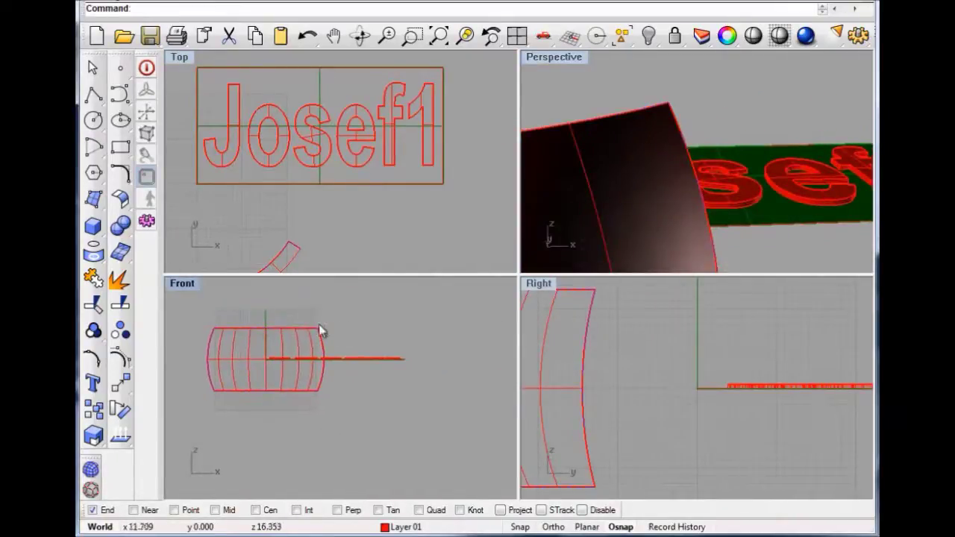
{"action": "left_click_drag", "start_coordinate": [246, 313], "coordinate": [433, 362]}
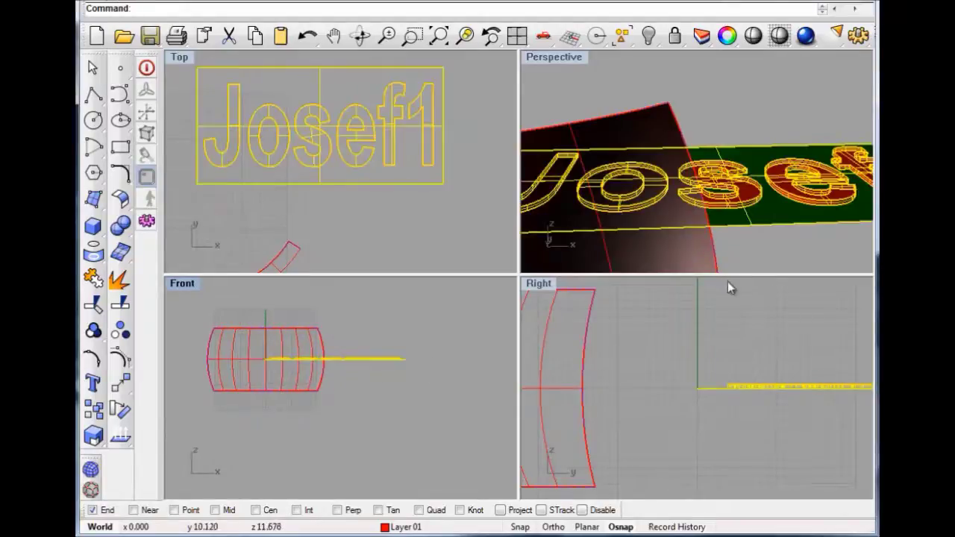
{"action": "left_click", "coordinate": [777, 224]}
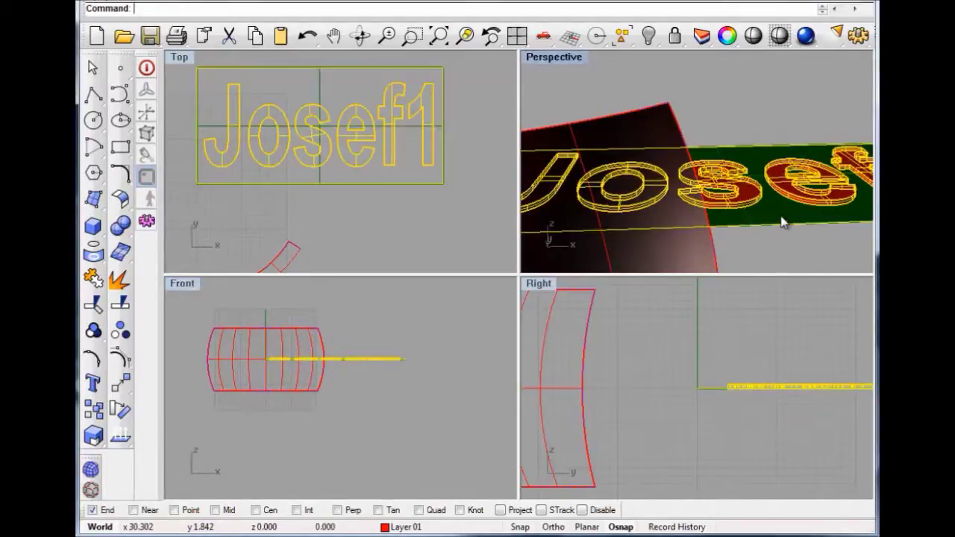
{"action": "left_click", "coordinate": [776, 222], "text": "ctrl"}
{"action": "left_click", "coordinate": [767, 145], "text": "ctrl"}
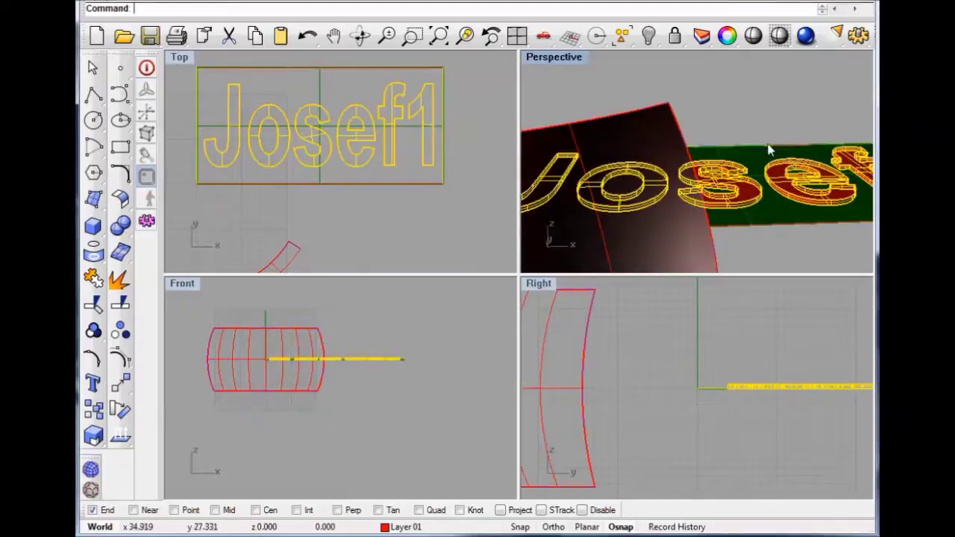
{"action": "left_click", "coordinate": [445, 81]}
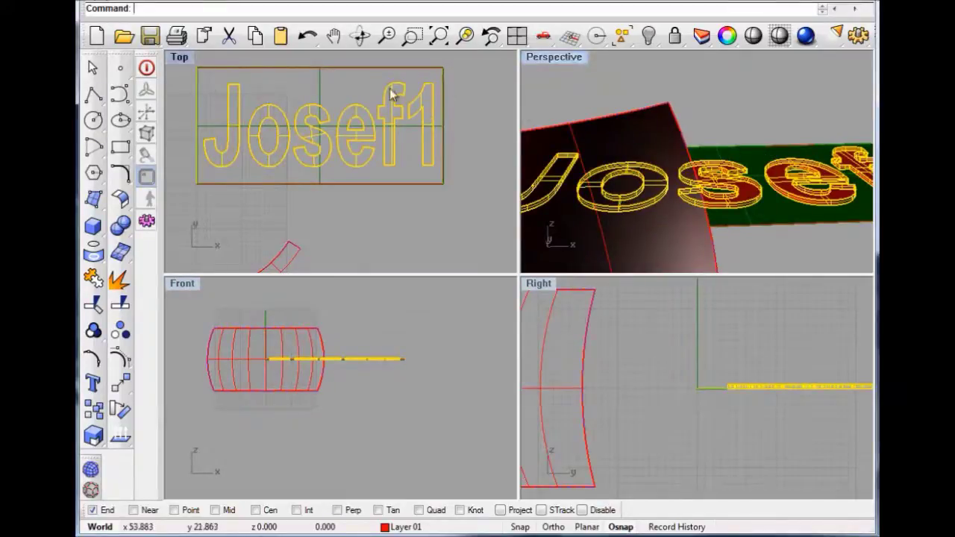
{"action": "double_click", "coordinate": [188, 283]}
{"action": "scroll", "coordinate": [646, 197], "scroll_direction": "up", "scroll_amount": 20}
{"action": "right_click_drag", "start_coordinate": [519, 231], "coordinate": [578, 240]}
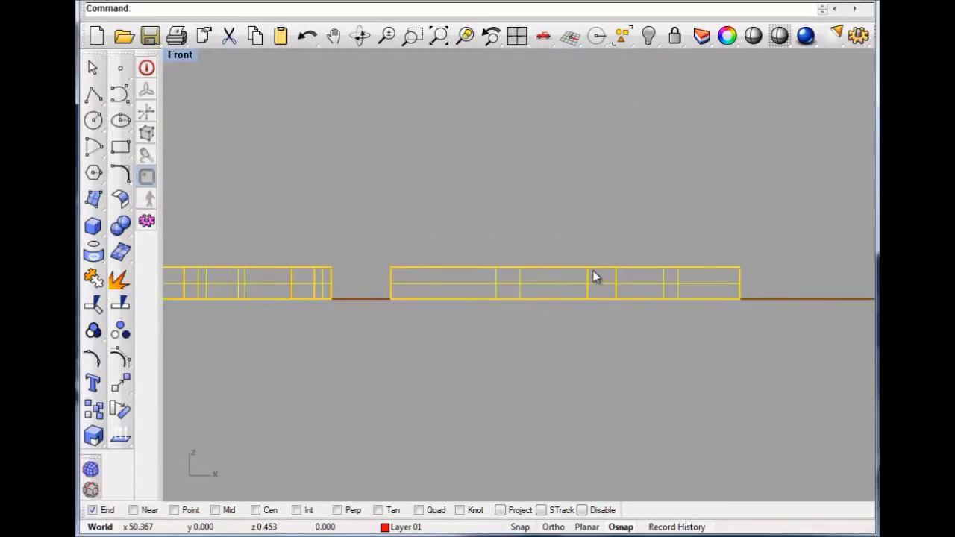
{"action": "left_click_drag", "start_coordinate": [586, 270], "coordinate": [590, 277]}
{"action": "key", "text": "Escape"}
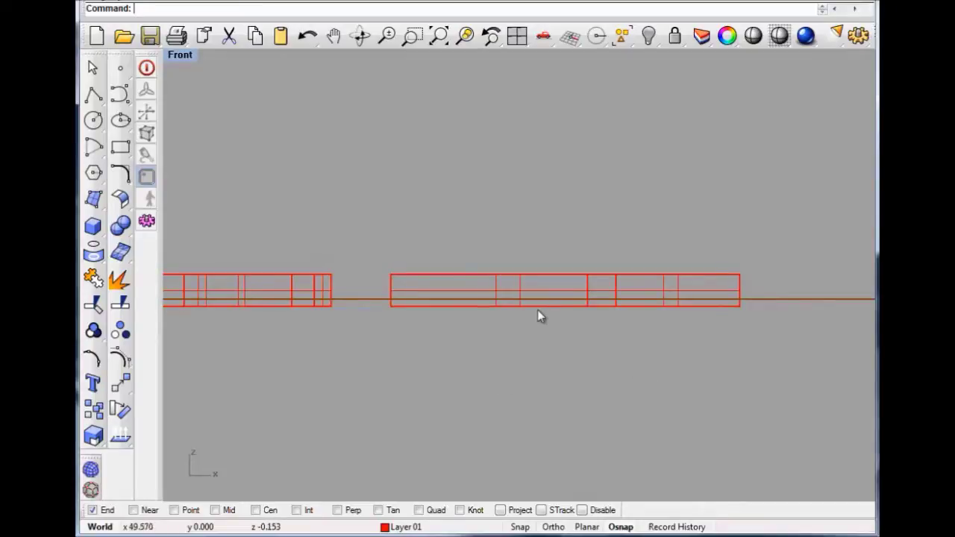
{"action": "scroll", "coordinate": [333, 181], "scroll_direction": "down", "scroll_amount": 14}
{"action": "right_click_drag", "start_coordinate": [385, 194], "coordinate": [569, 216]}
{"action": "scroll", "coordinate": [497, 210], "scroll_direction": "down", "scroll_amount": 6}
{"action": "scroll", "coordinate": [525, 222], "scroll_direction": "down", "scroll_amount": 3}
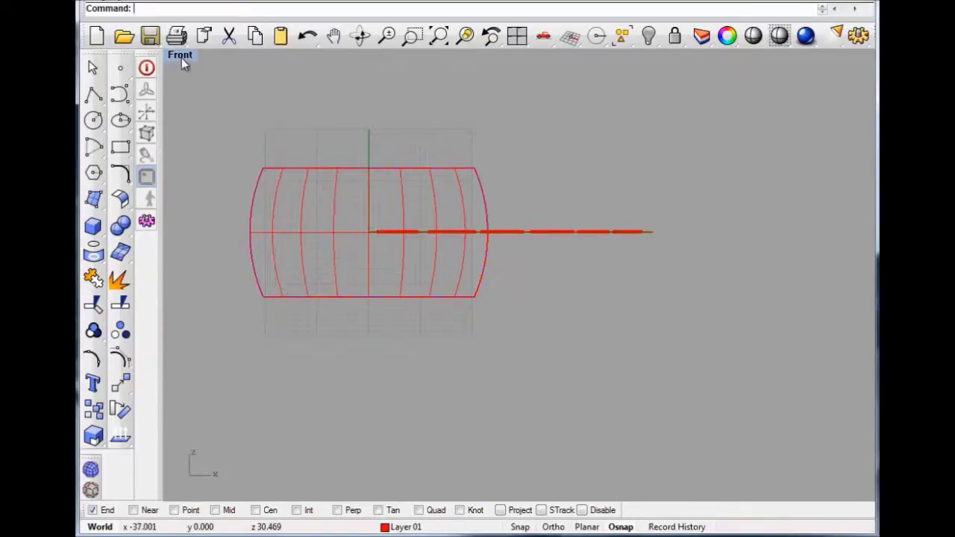